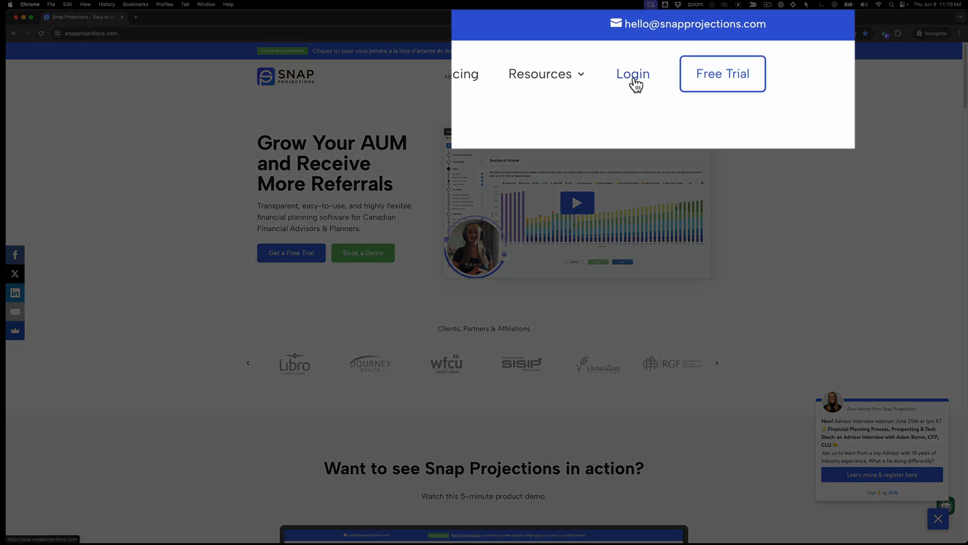
Step: Open the login for the planning app and hide all clients in the client list
{"action": "left_click", "coordinate": [641, 78]}
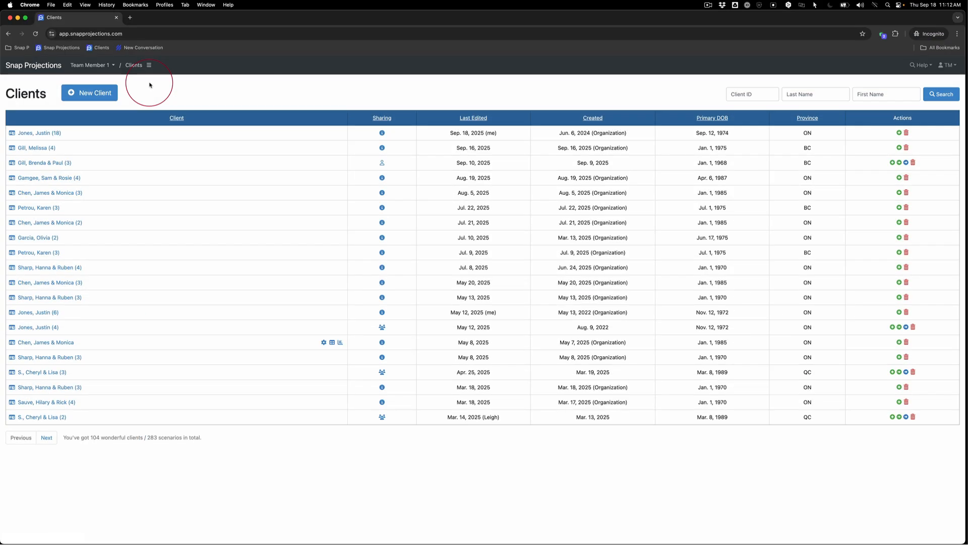
{"action": "left_click", "coordinate": [149, 65]}
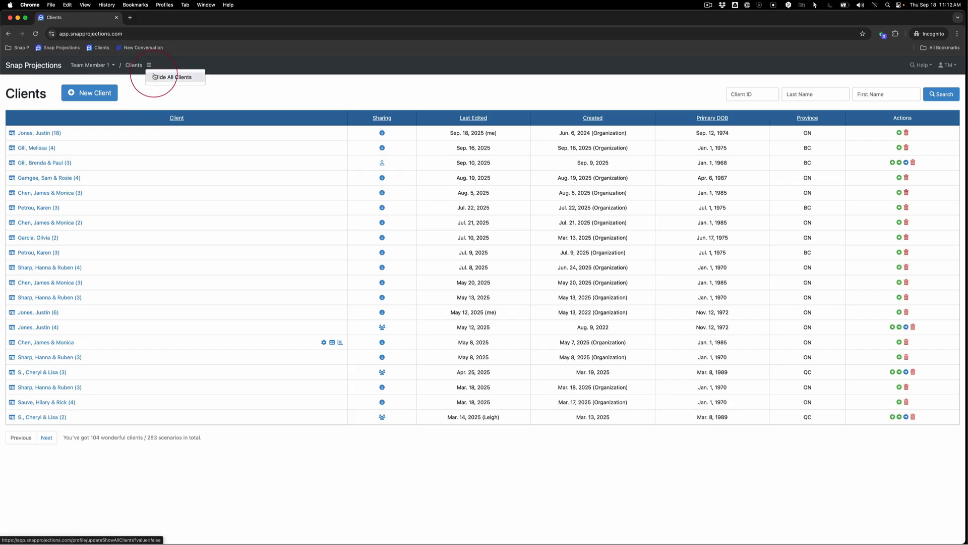
{"action": "left_click", "coordinate": [154, 76]}
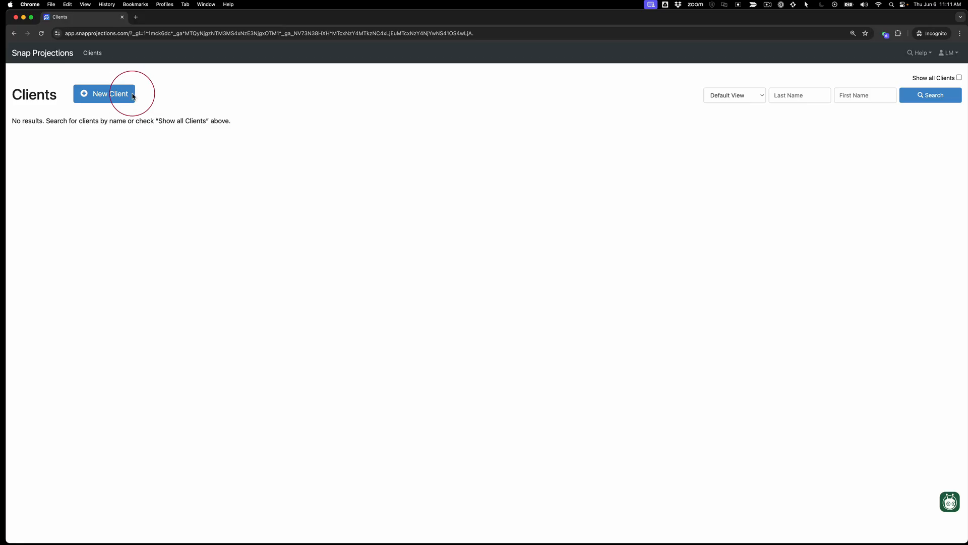
Step: Create a new client and enter the primary client's first and last name
{"action": "left_click", "coordinate": [132, 95]}
{"action": "left_click", "coordinate": [317, 202]}
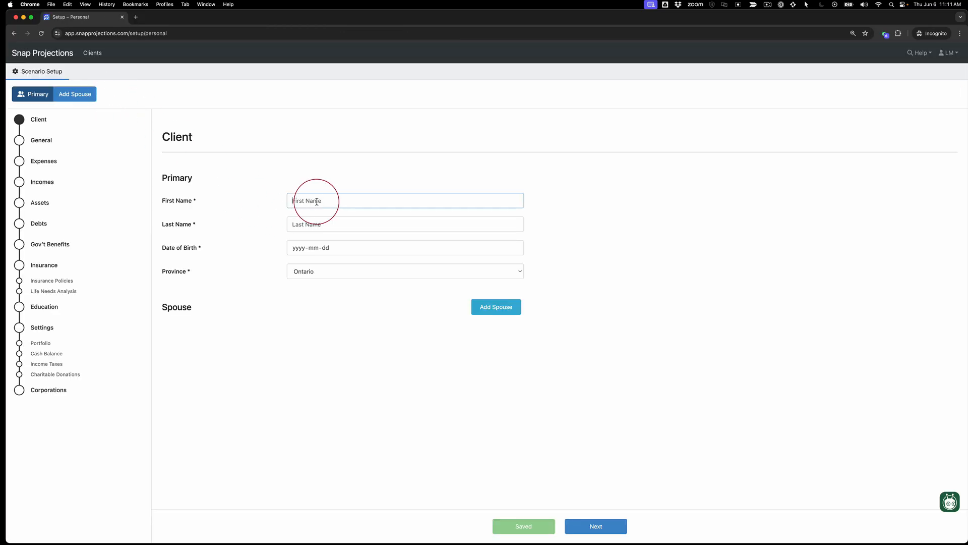
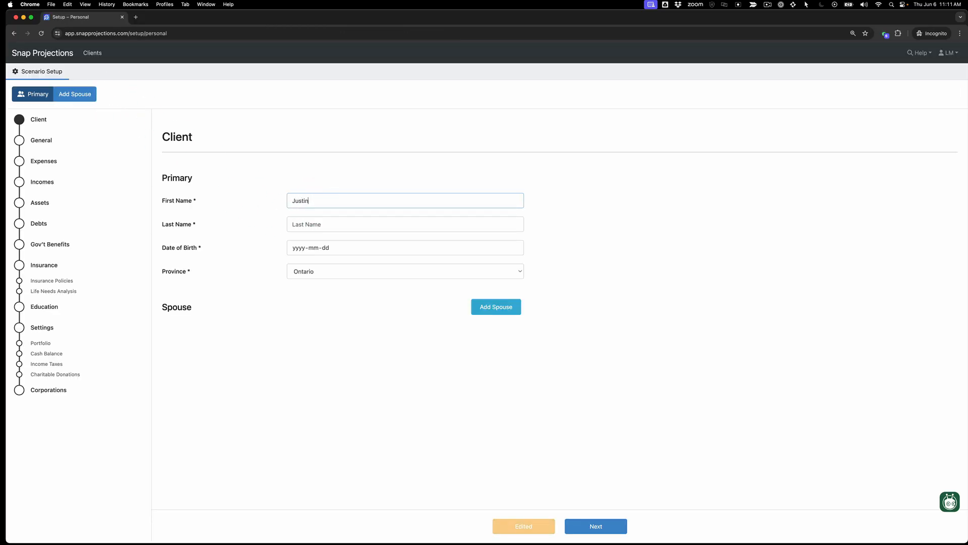
{"action": "key", "text": "Tab"}
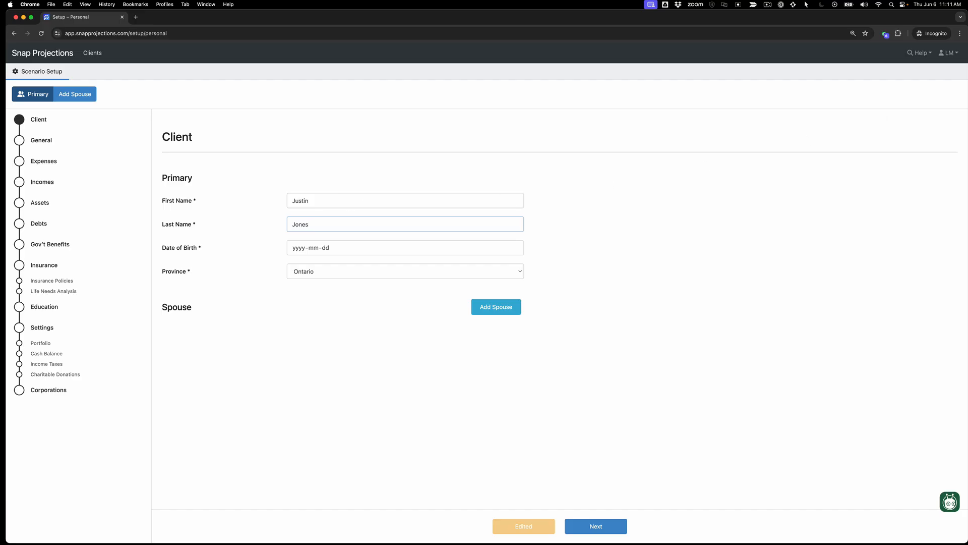
Step: Bring up the client's completed questionnaire in Preview, check its Personal Information page, and move it out of view
{"action": "left_click_drag", "start_coordinate": [967, 101], "coordinate": [540, 105]}
{"action": "scroll", "coordinate": [672, 310], "scroll_direction": "down", "scroll_amount": 5}
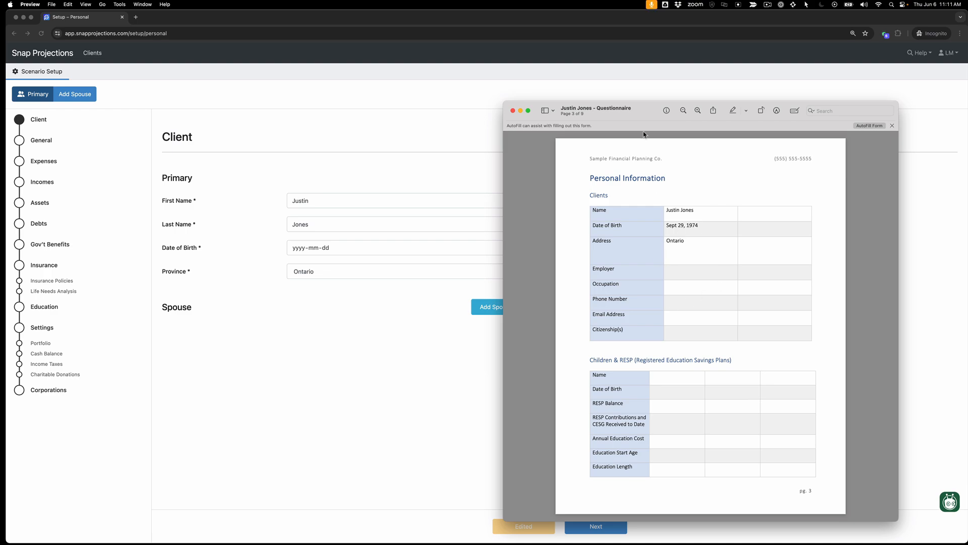
{"action": "left_click_drag", "start_coordinate": [618, 118], "coordinate": [967, 91]}
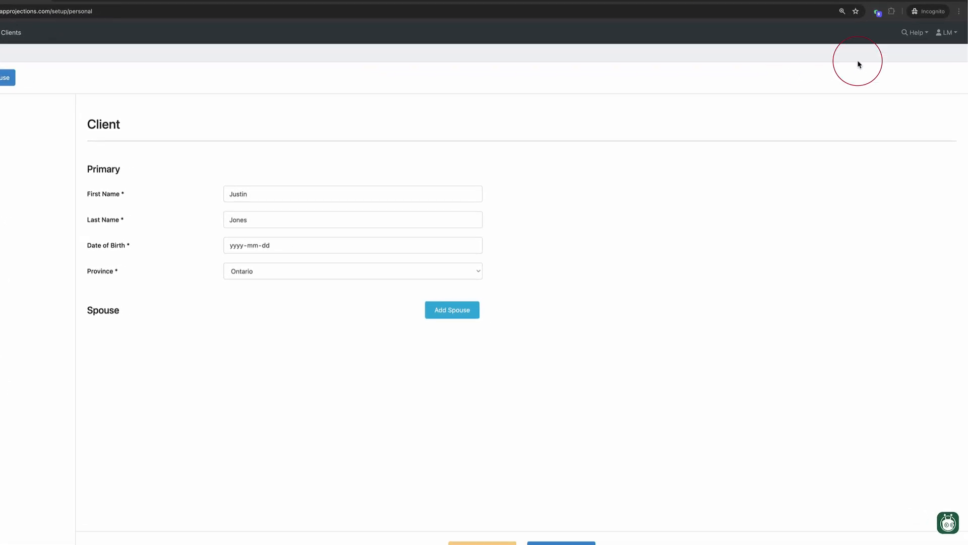
Step: Open the Financial Planning Questionnaire article from the Help Center's Start Here category
{"action": "left_click", "coordinate": [917, 35]}
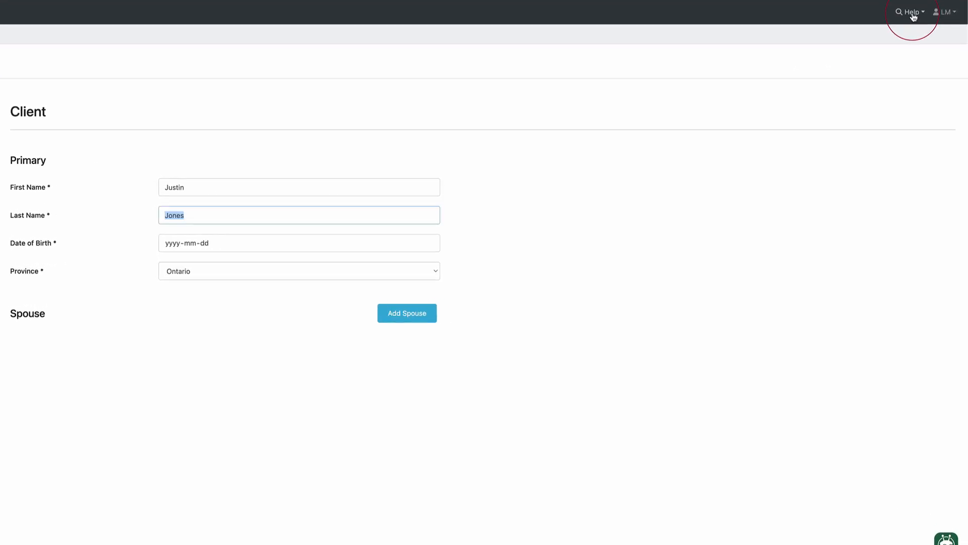
{"action": "left_click", "coordinate": [914, 17]}
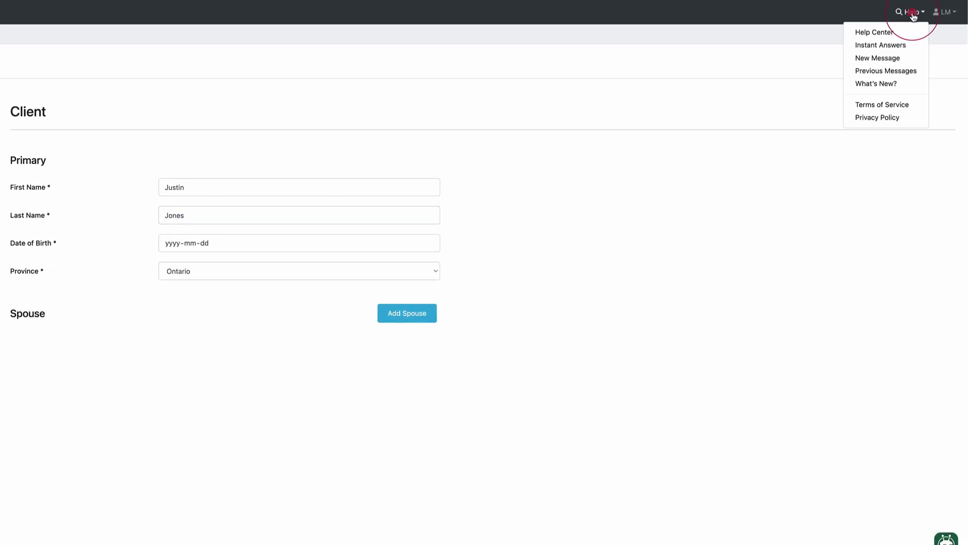
{"action": "left_click", "coordinate": [886, 33]}
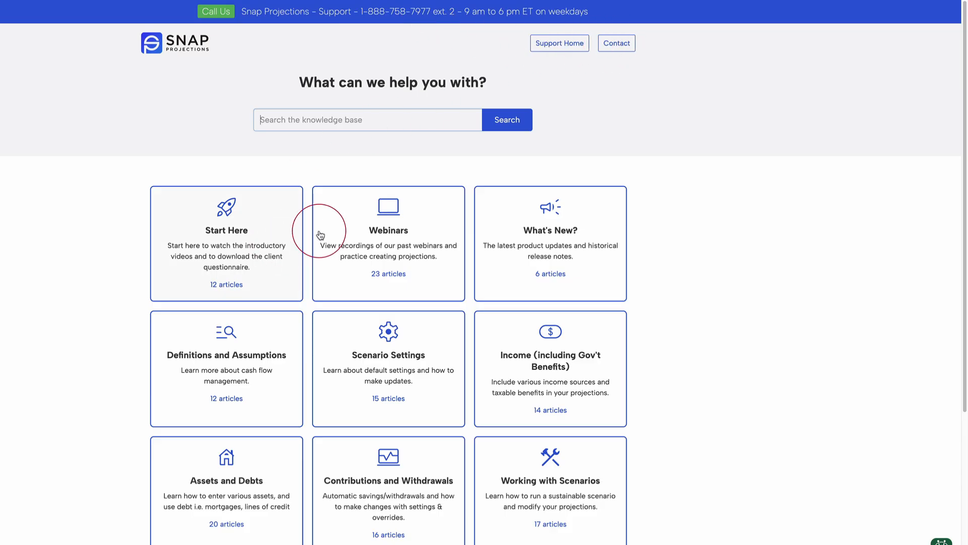
{"action": "left_click", "coordinate": [257, 229]}
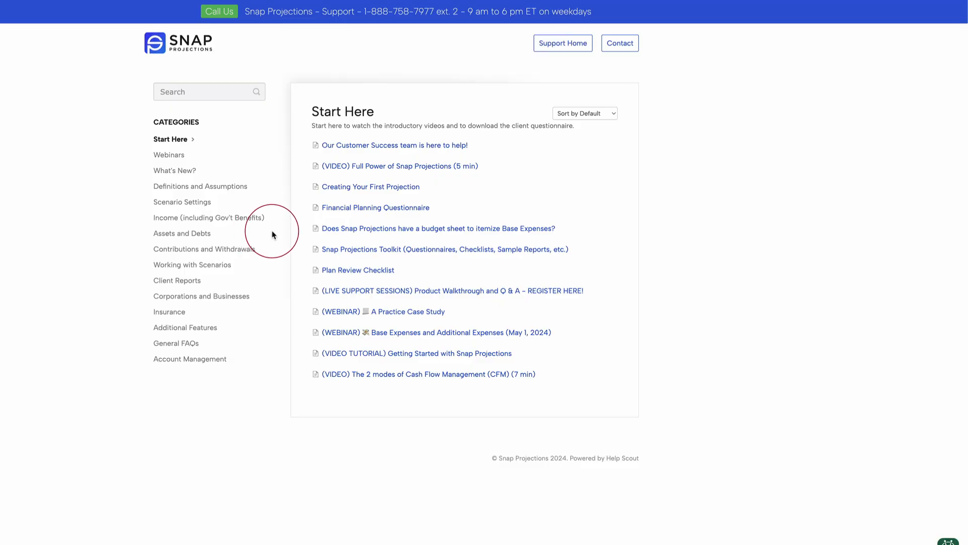
{"action": "left_click", "coordinate": [355, 213]}
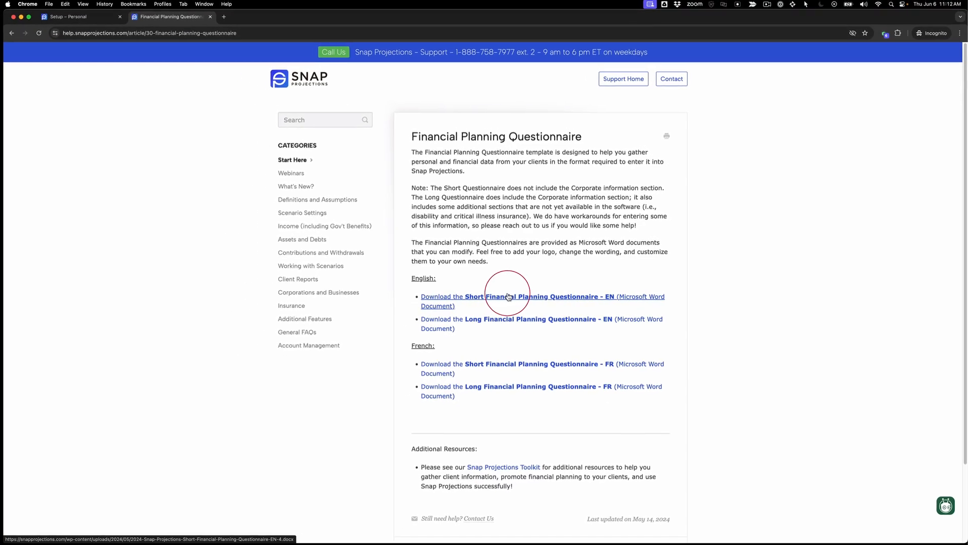
Step: Return to the client setup, enter the primary client's date of birth, and continue to the General settings
{"action": "left_click", "coordinate": [95, 22]}
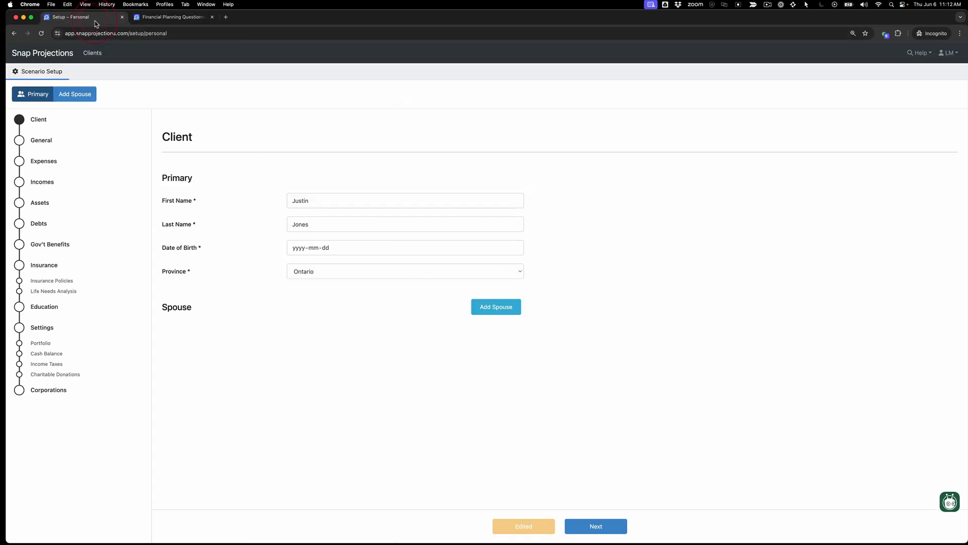
{"action": "left_click", "coordinate": [300, 248]}
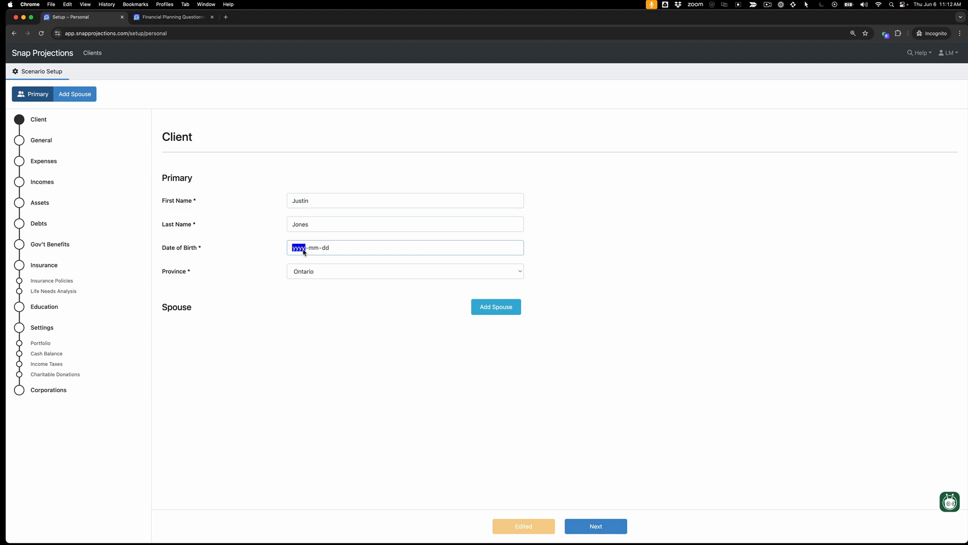
{"action": "type", "text": "1974-09-12"}
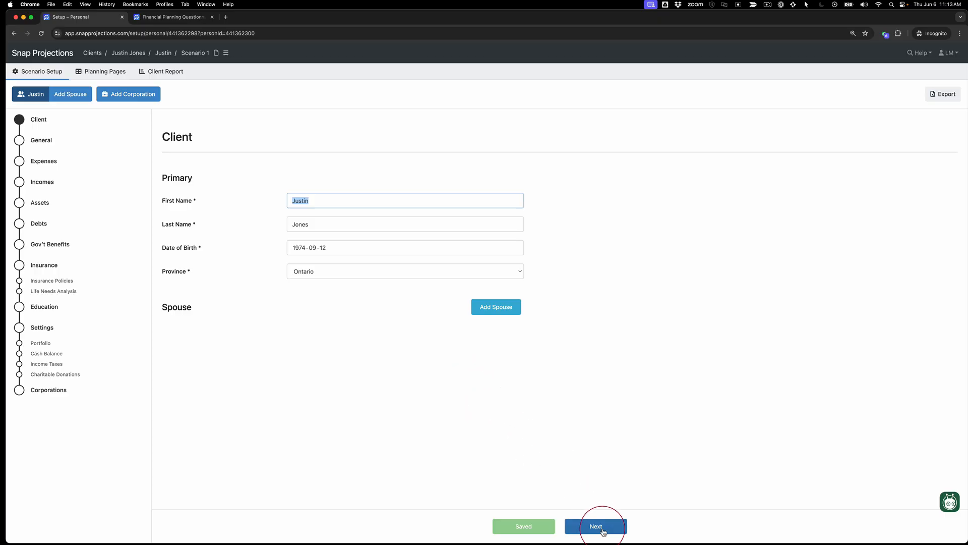
{"action": "left_click", "coordinate": [603, 529]}
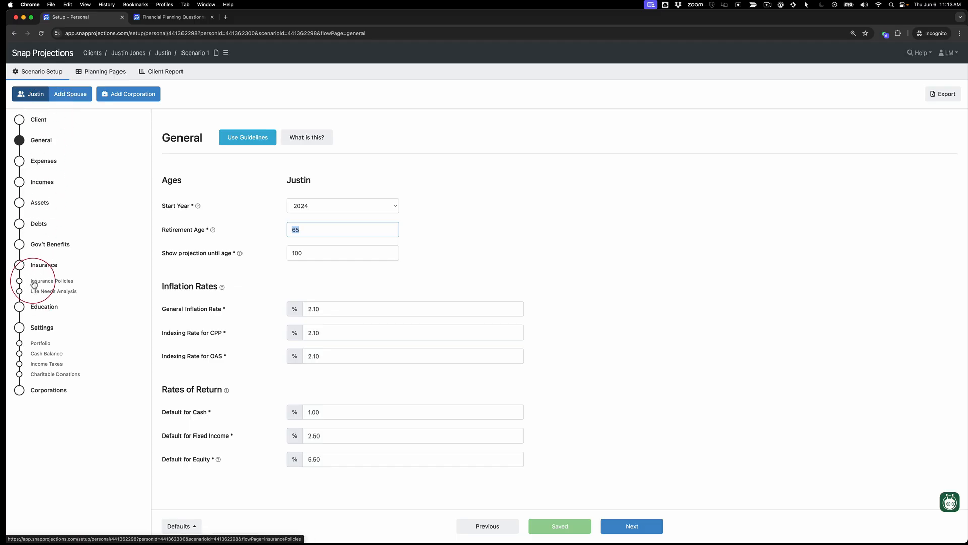
Step: Keep 2024 as the start year and check the retirement age and projection end age settings
{"action": "left_click", "coordinate": [396, 208]}
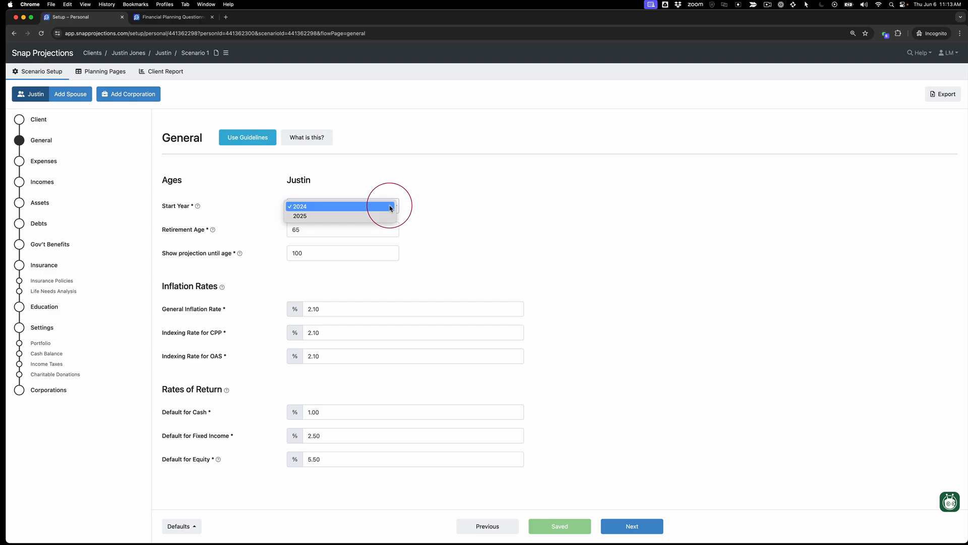
{"action": "left_click", "coordinate": [391, 207]}
{"action": "left_click", "coordinate": [328, 232]}
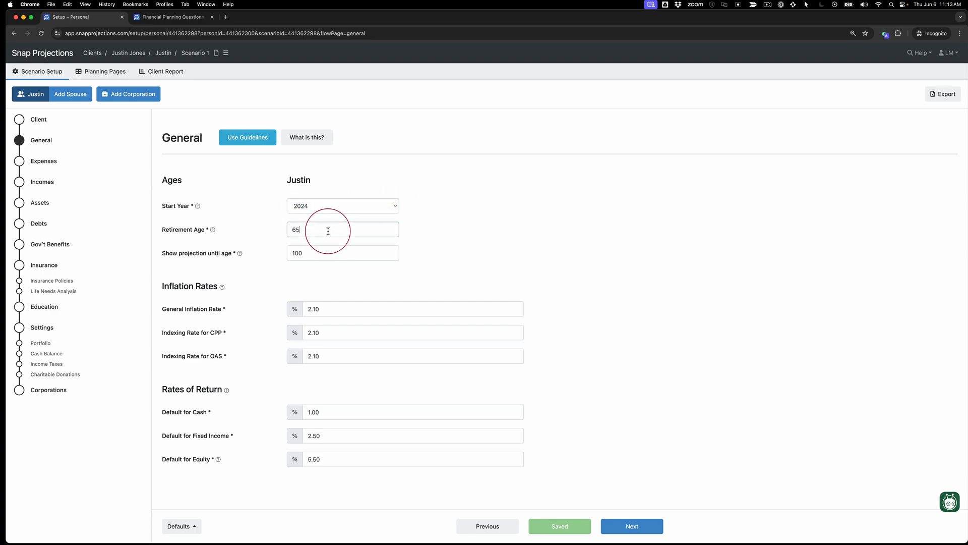
{"action": "double_click", "coordinate": [320, 255]}
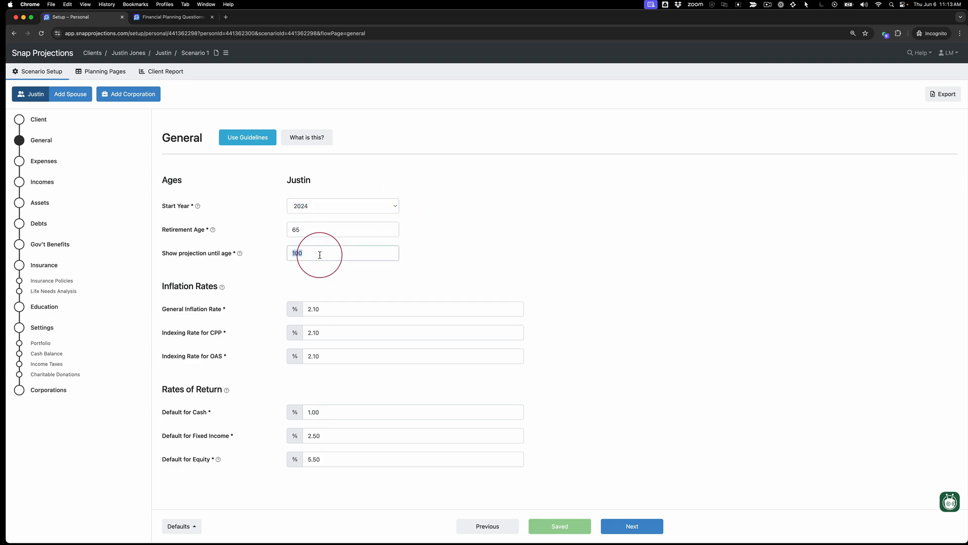
{"action": "mouse_move", "coordinate": [240, 255]}
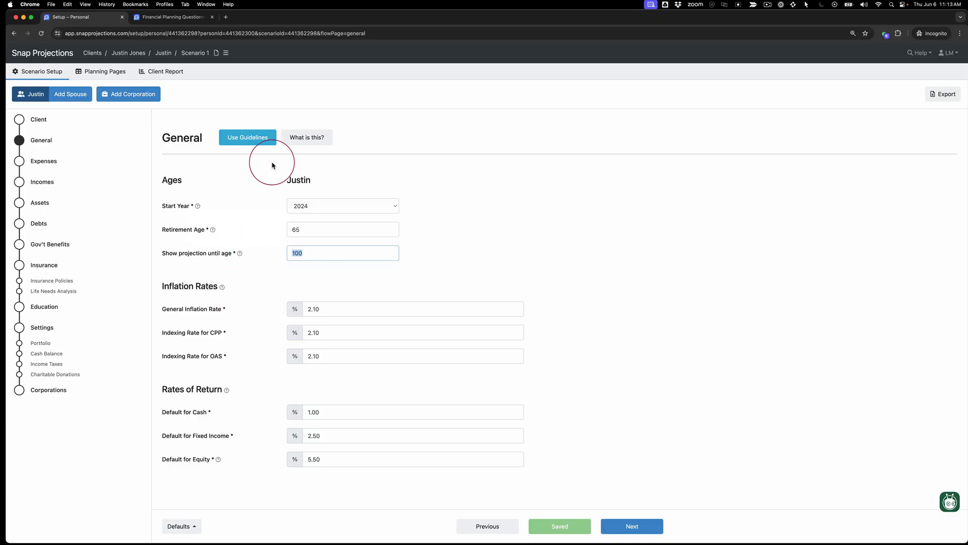
Step: Read the explanation of the Projection Assumption Guidelines and apply the guidelines to the scenario's rates
{"action": "left_click", "coordinate": [317, 137]}
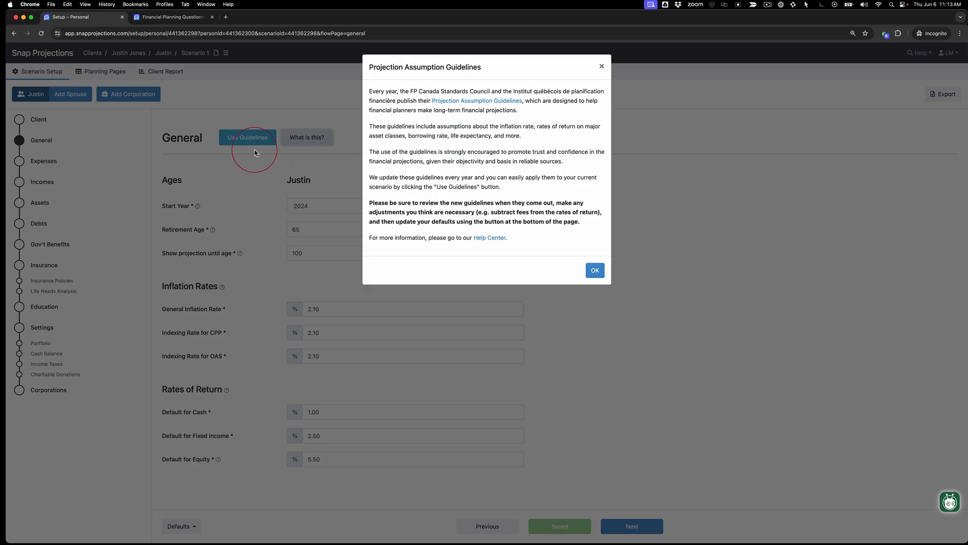
{"action": "left_click", "coordinate": [596, 270]}
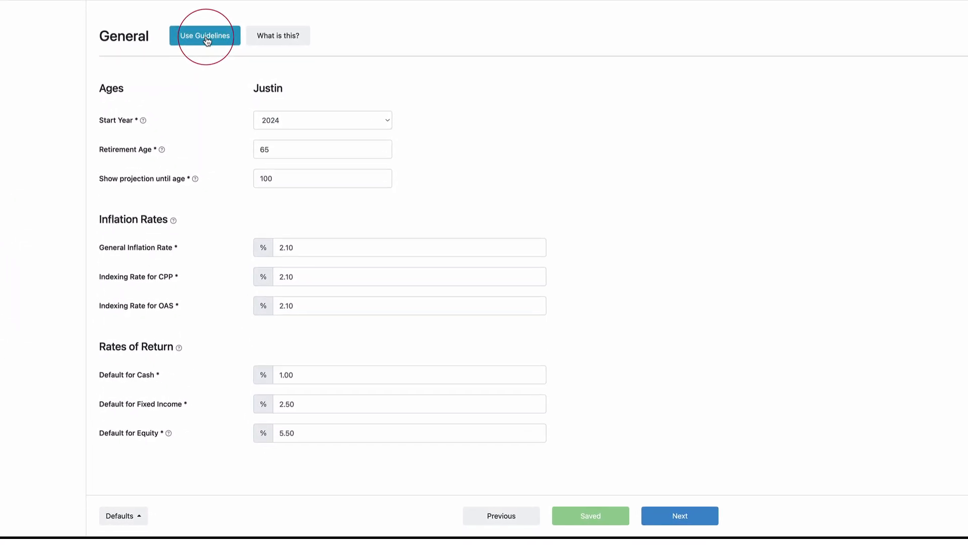
{"action": "left_click", "coordinate": [204, 39]}
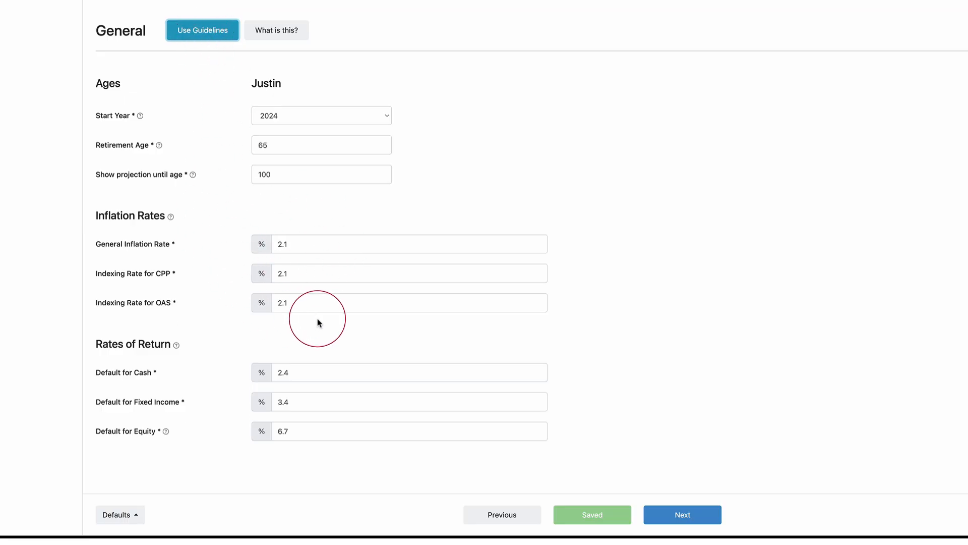
Step: Set the default rates of return to 1% for cash, 2.5% for fixed income and 5.5% for equity
{"action": "double_click", "coordinate": [301, 372]}
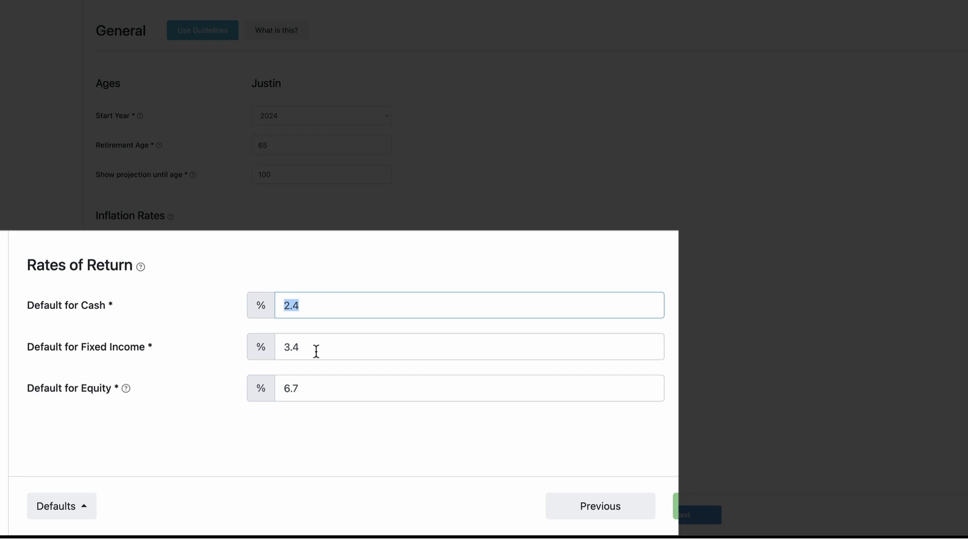
{"action": "type", "text": "1"}
{"action": "left_click", "coordinate": [328, 346]}
{"action": "type", "text": "2.5"}
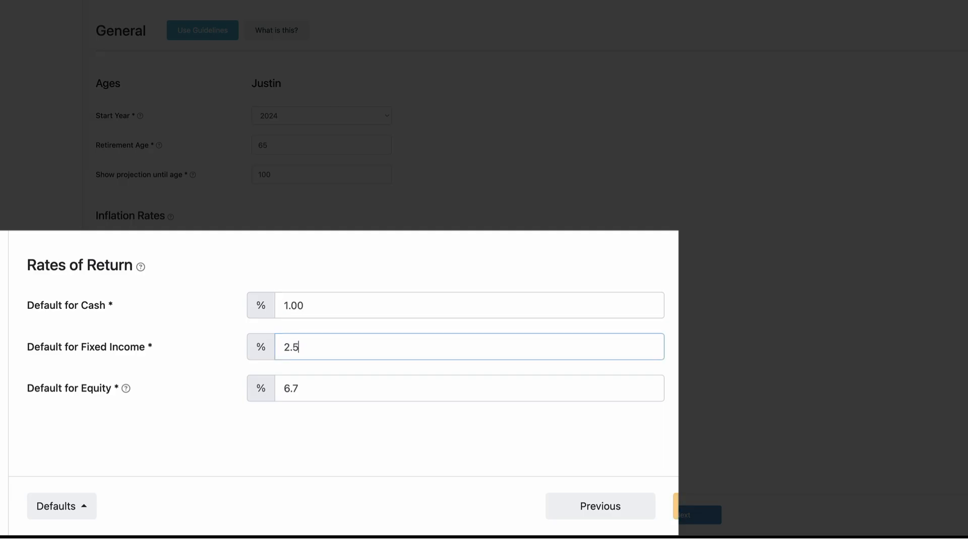
{"action": "left_click", "coordinate": [358, 390]}
{"action": "type", "text": "5.5"}
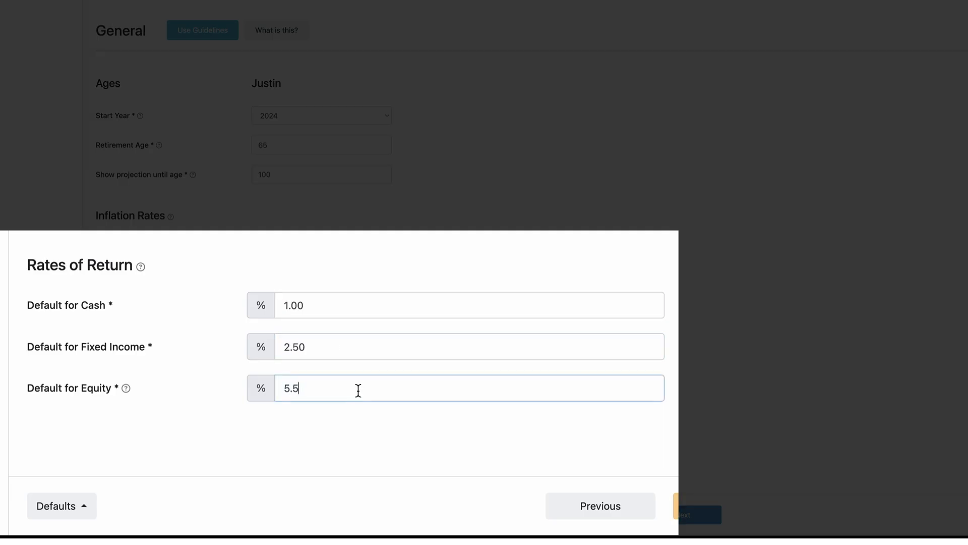
{"action": "left_click", "coordinate": [151, 429]}
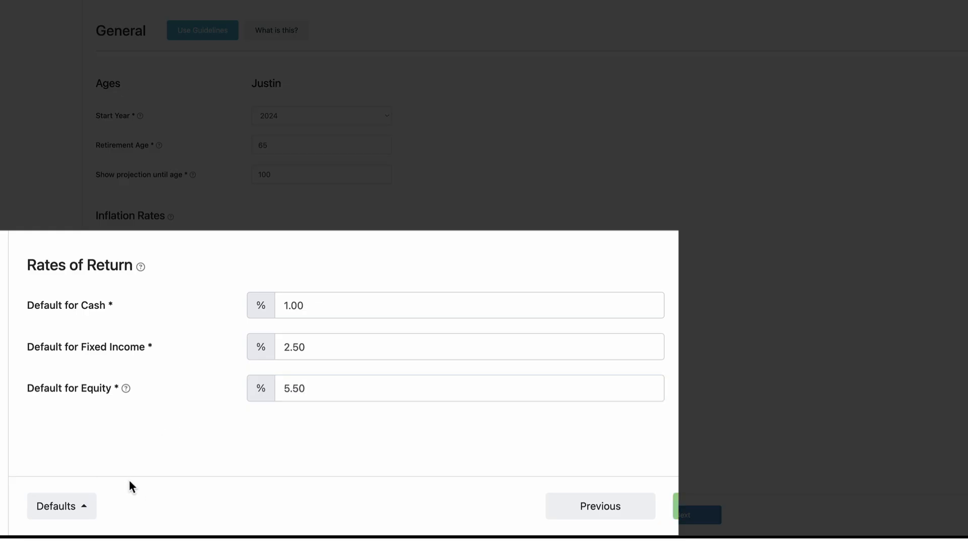
Step: Review the options for saving or resetting the General page's default settings and continue to the Expenses section
{"action": "left_click", "coordinate": [82, 508]}
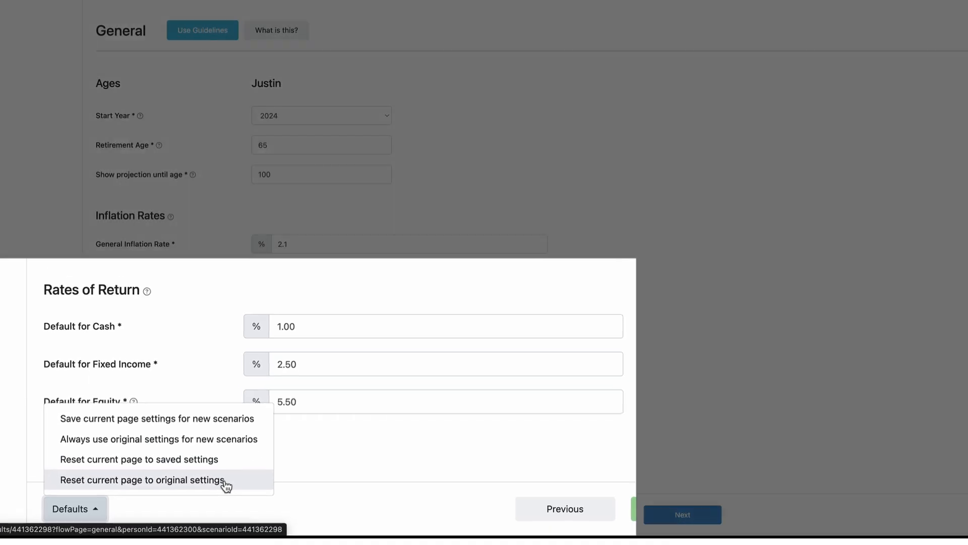
{"action": "left_click", "coordinate": [225, 484]}
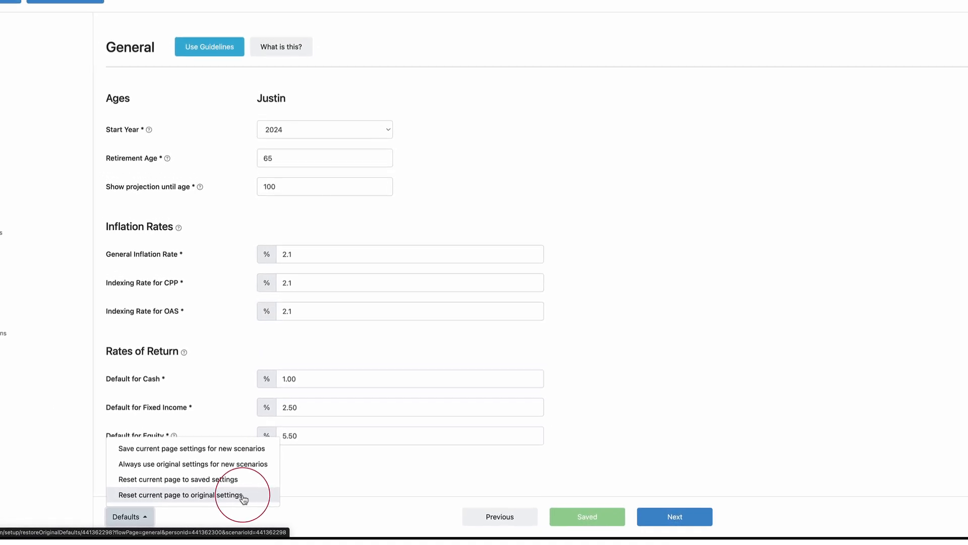
{"action": "left_click", "coordinate": [676, 517]}
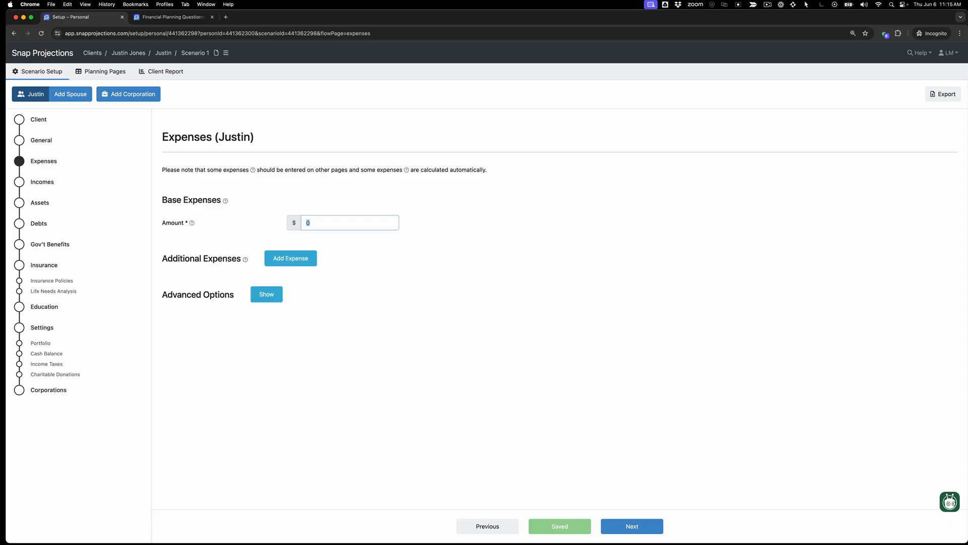
Step: Set the base expenses amount to $48,000 and read the help text for Additional Expenses
{"action": "type", "text": "48000"}
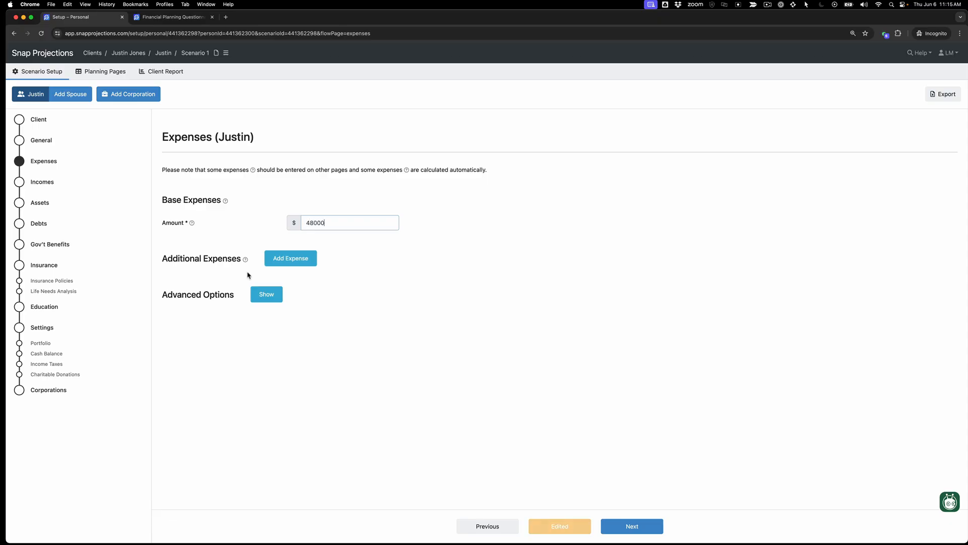
{"action": "left_click", "coordinate": [246, 260]}
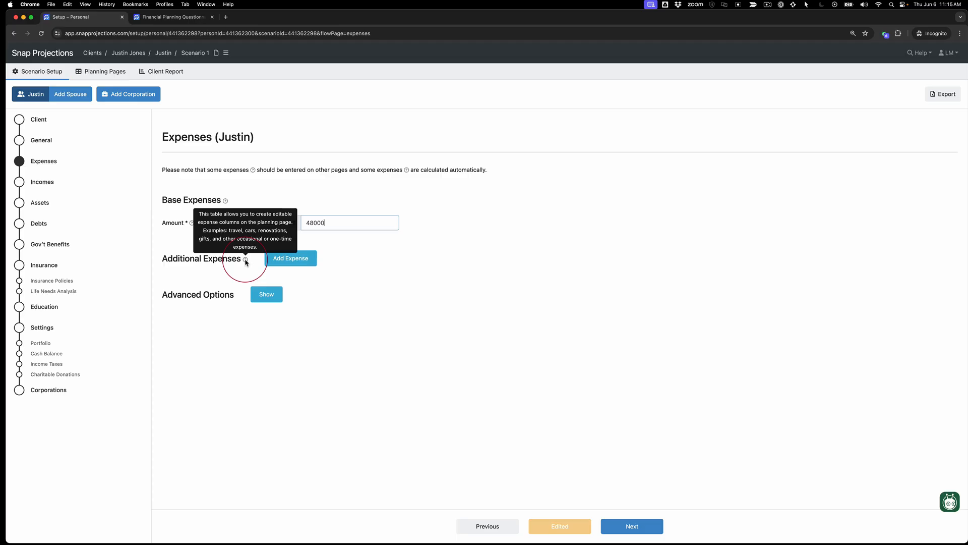
{"action": "left_click", "coordinate": [246, 261]}
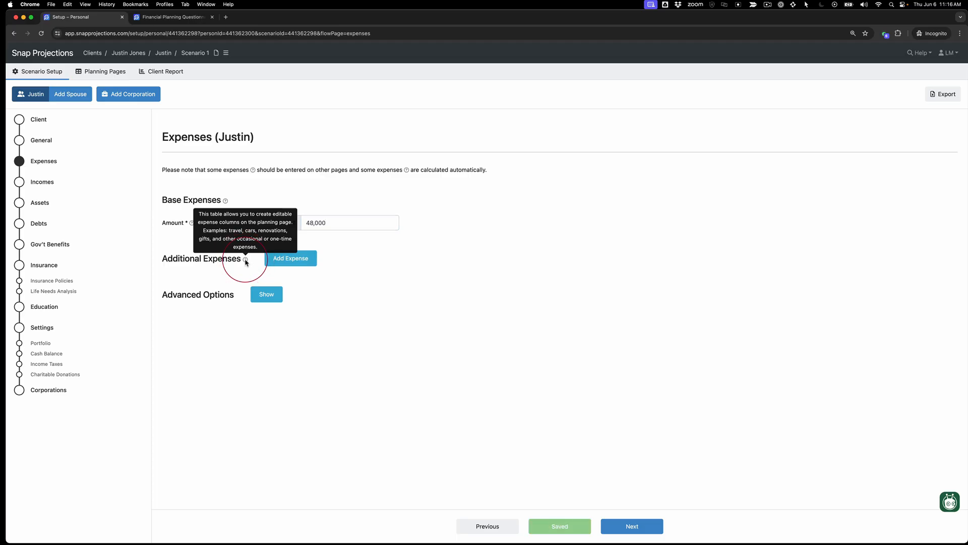
{"action": "left_click", "coordinate": [291, 258]}
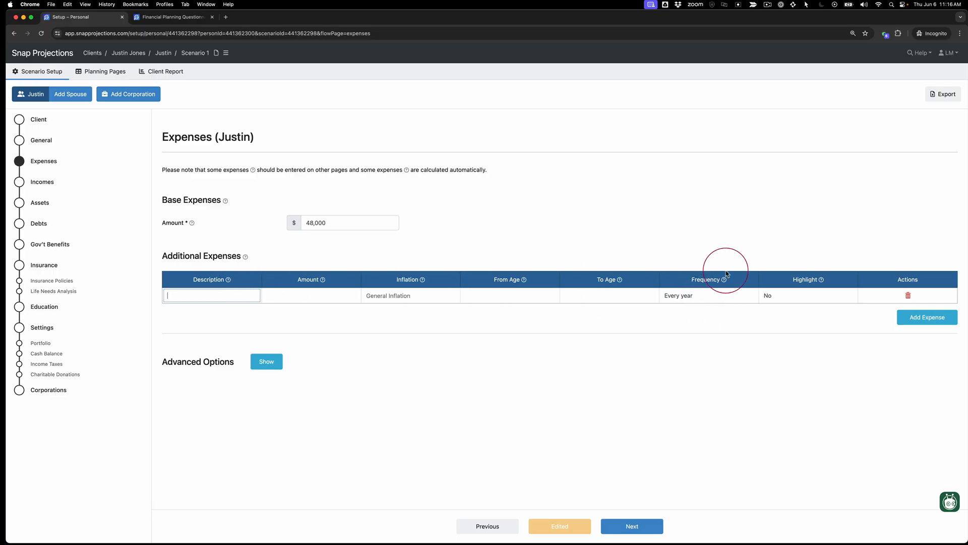
{"action": "left_click", "coordinate": [909, 296]}
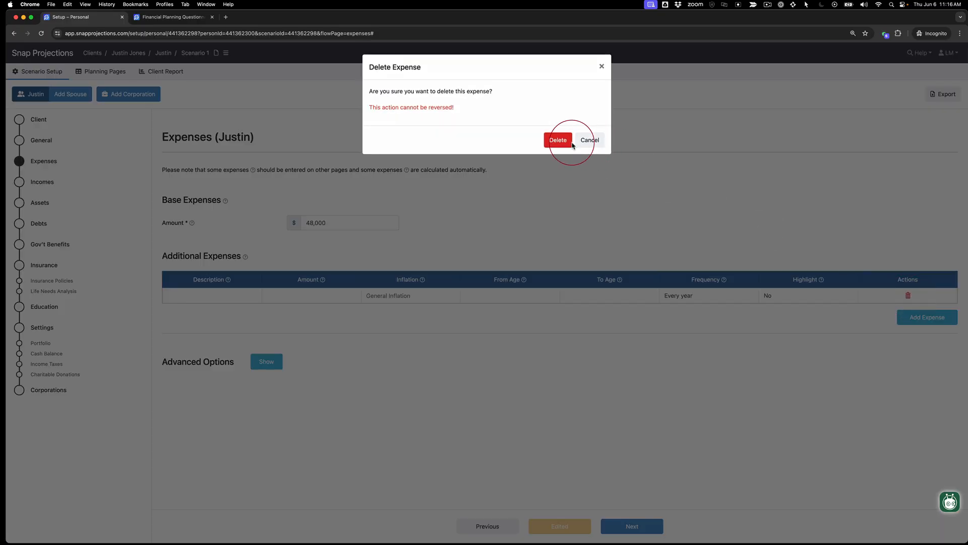
{"action": "left_click", "coordinate": [558, 138]}
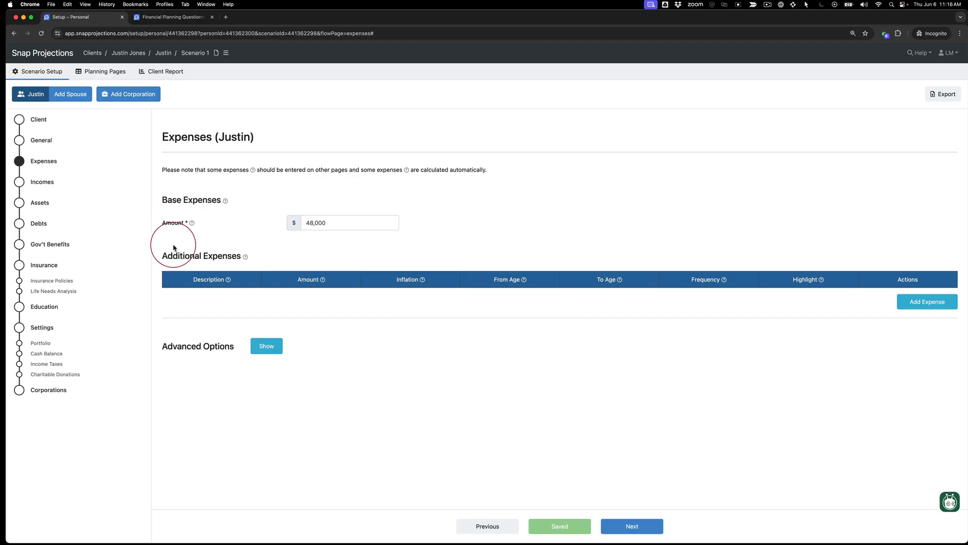
Step: In the Incomes section, set the employment income amount to $100,000 and index it to General Inflation
{"action": "left_click", "coordinate": [48, 189]}
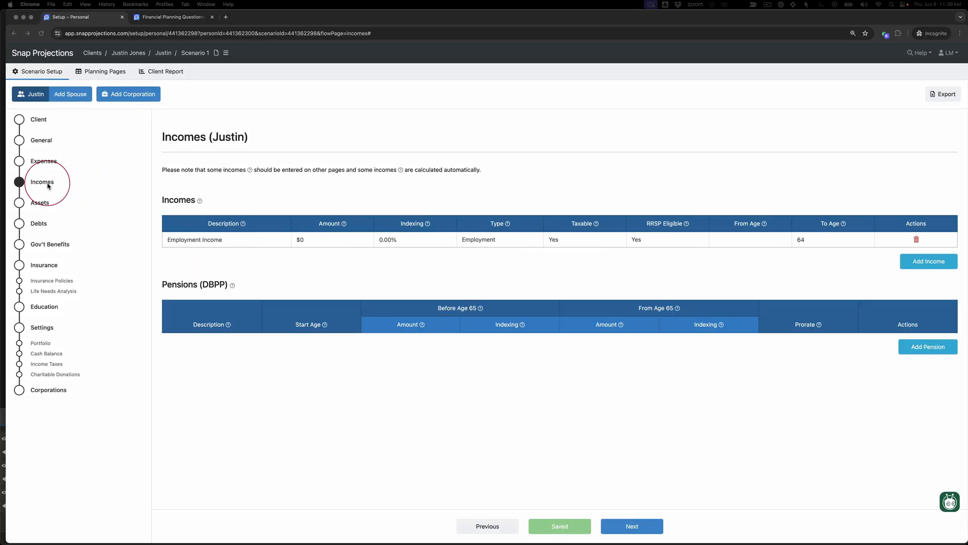
{"action": "left_click", "coordinate": [309, 240]}
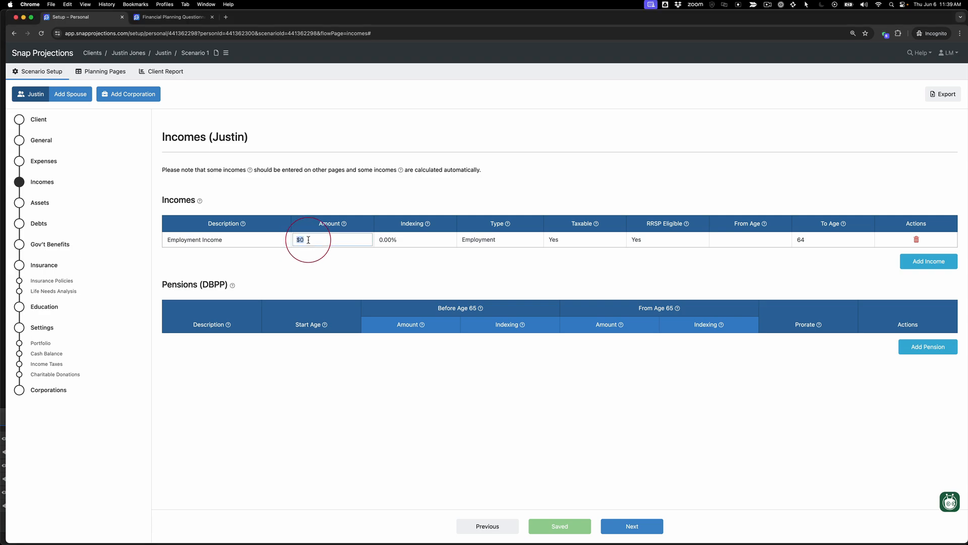
{"action": "type", "text": "100,000"}
{"action": "key", "text": "Tab"}
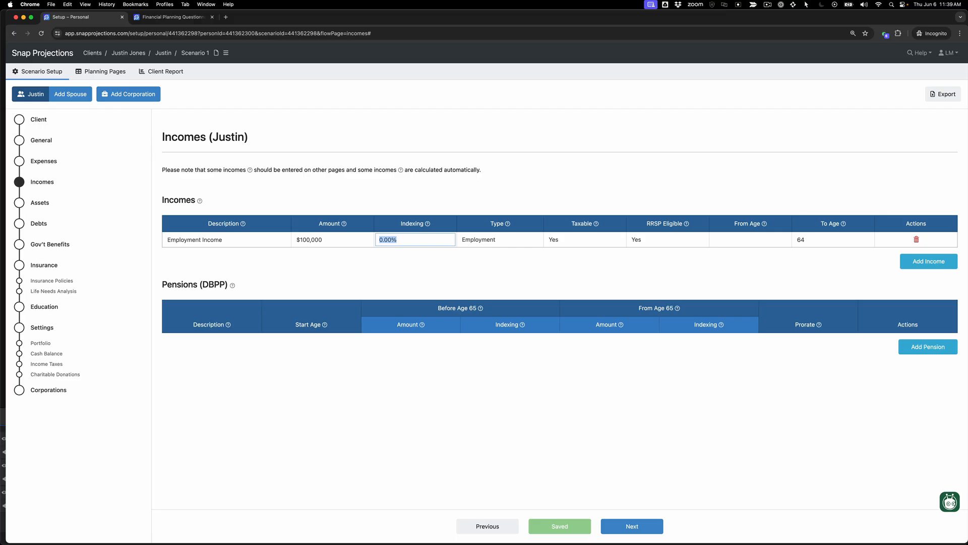
{"action": "key", "text": "BackSpace"}
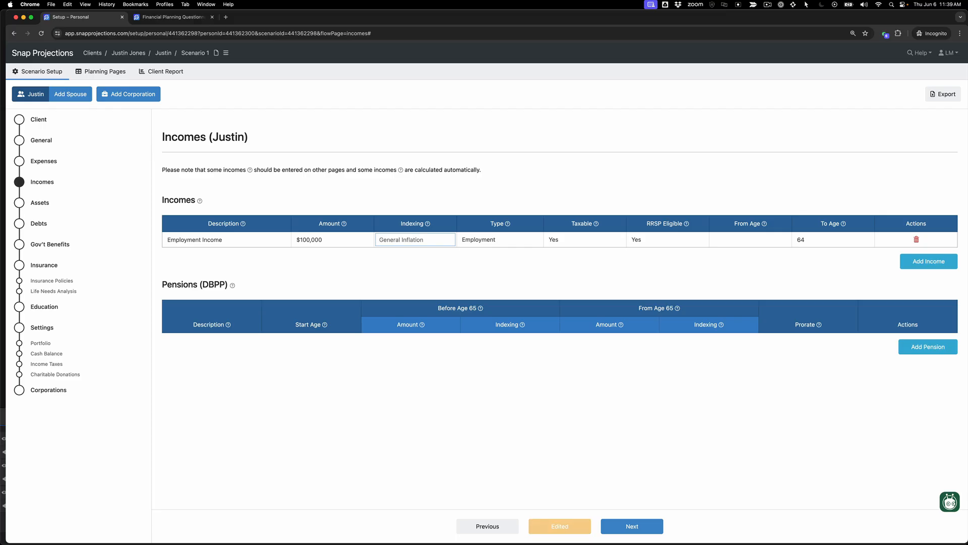
Step: Review the employment income's type options, From Age field and To Age date setting without changing them
{"action": "left_click", "coordinate": [539, 242]}
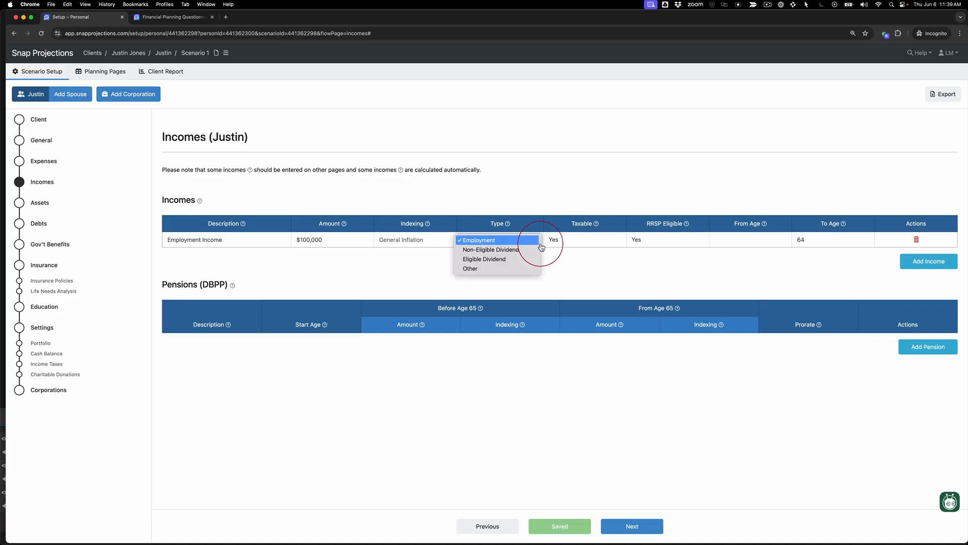
{"action": "left_click", "coordinate": [536, 241]}
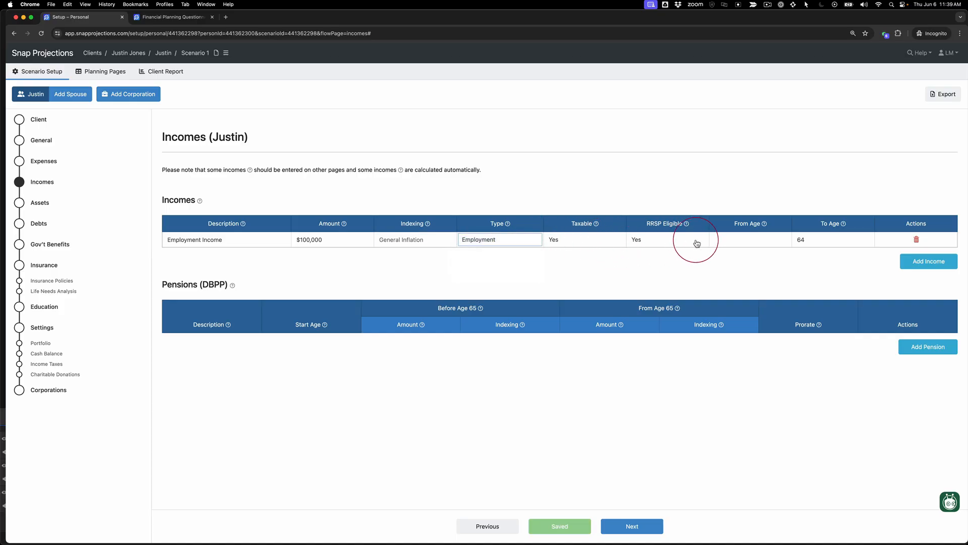
{"action": "left_click", "coordinate": [747, 239]}
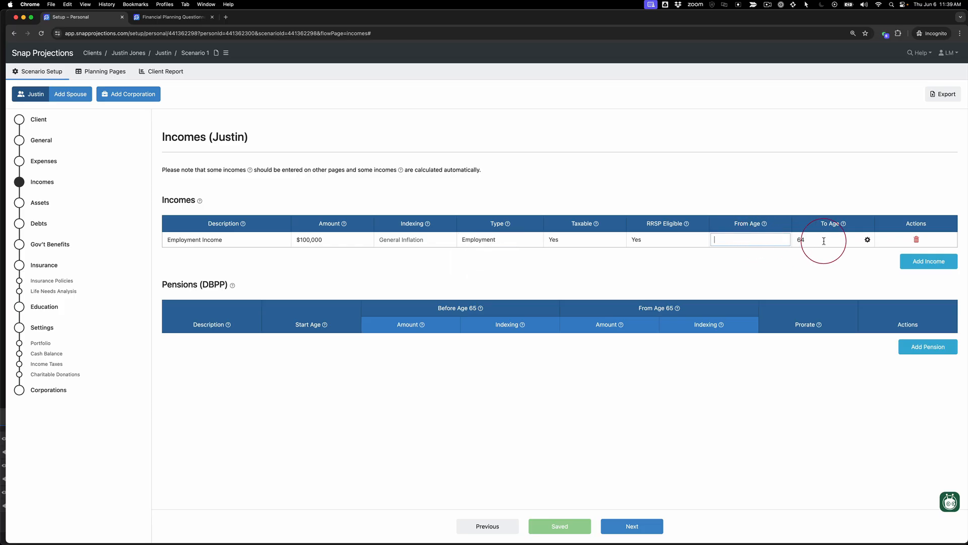
{"action": "left_click", "coordinate": [869, 240]}
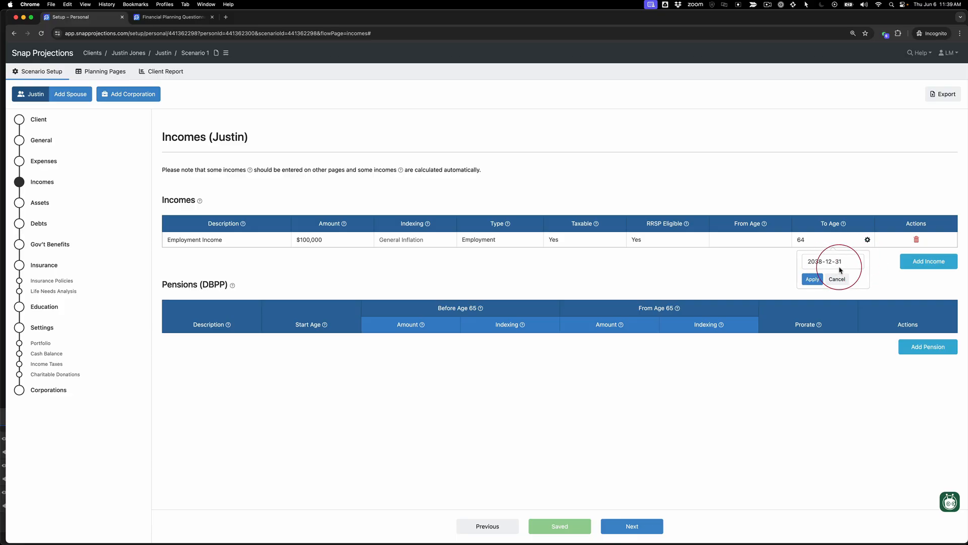
{"action": "left_click", "coordinate": [838, 279]}
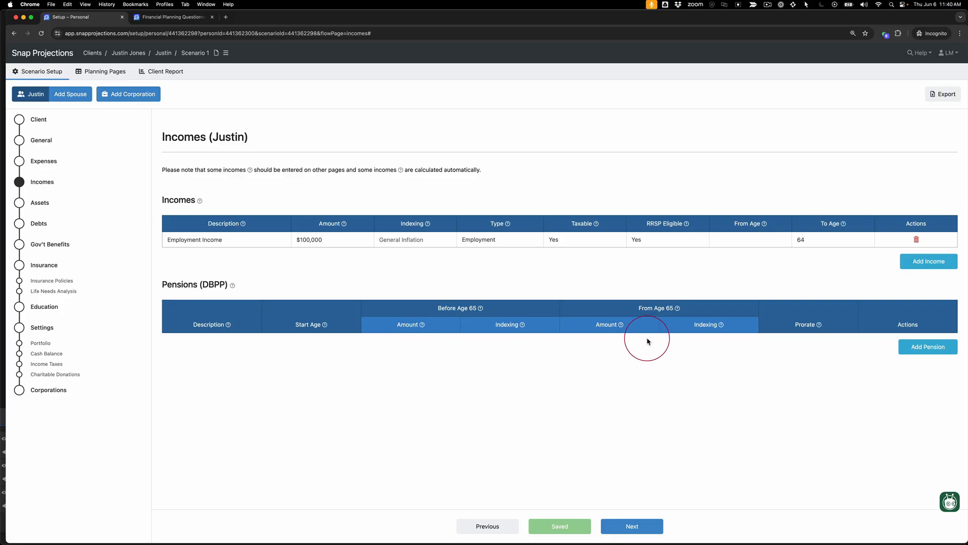
Step: Delete the default non-registered asset from the financial assets in the Assets section
{"action": "left_click", "coordinate": [41, 206]}
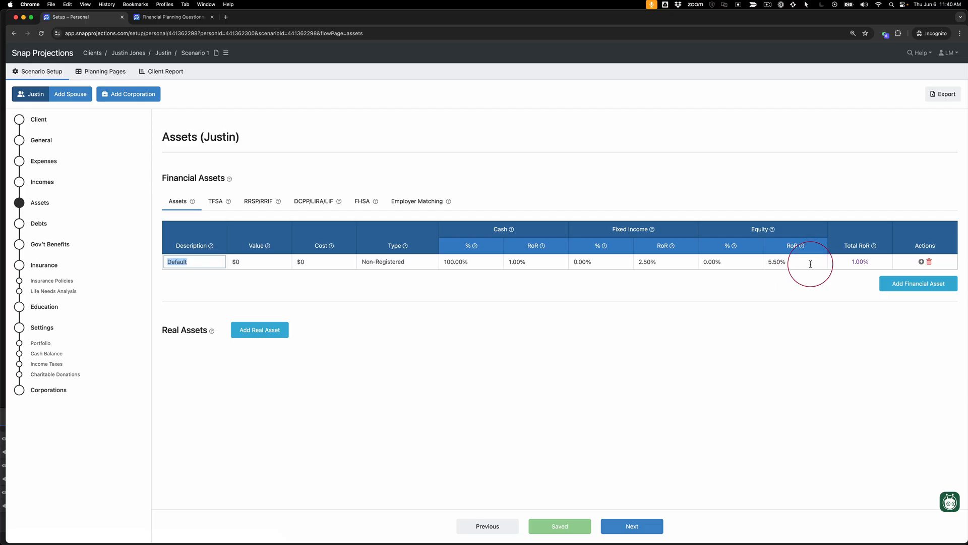
{"action": "left_click", "coordinate": [930, 263]}
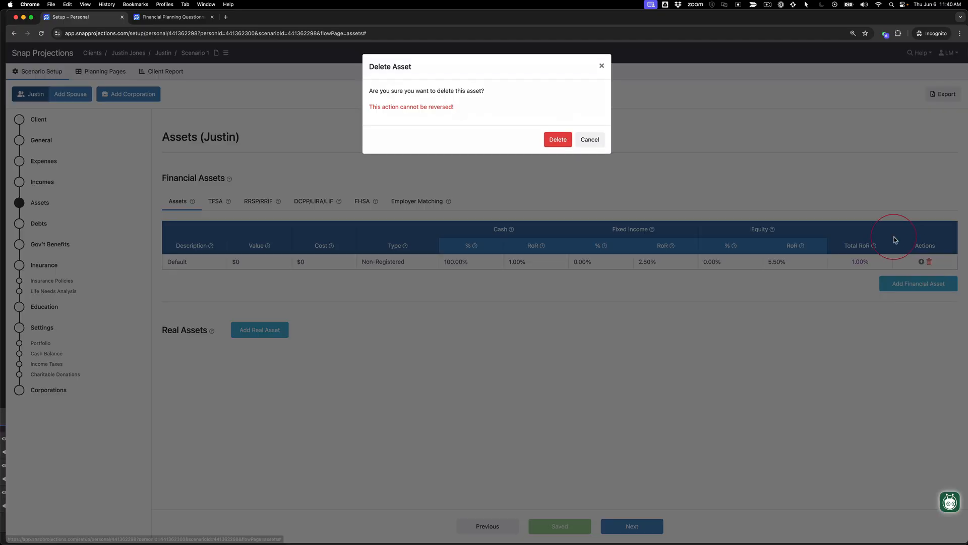
{"action": "left_click", "coordinate": [559, 141]}
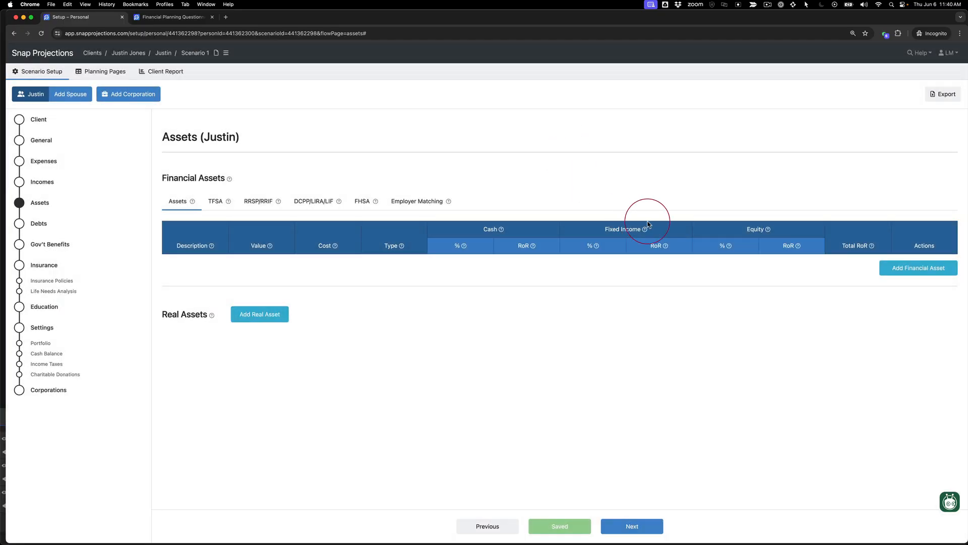
Step: Add a financial asset described as RRSP with a value of $185,000 and the type RRSP/RRIF
{"action": "left_click", "coordinate": [920, 272]}
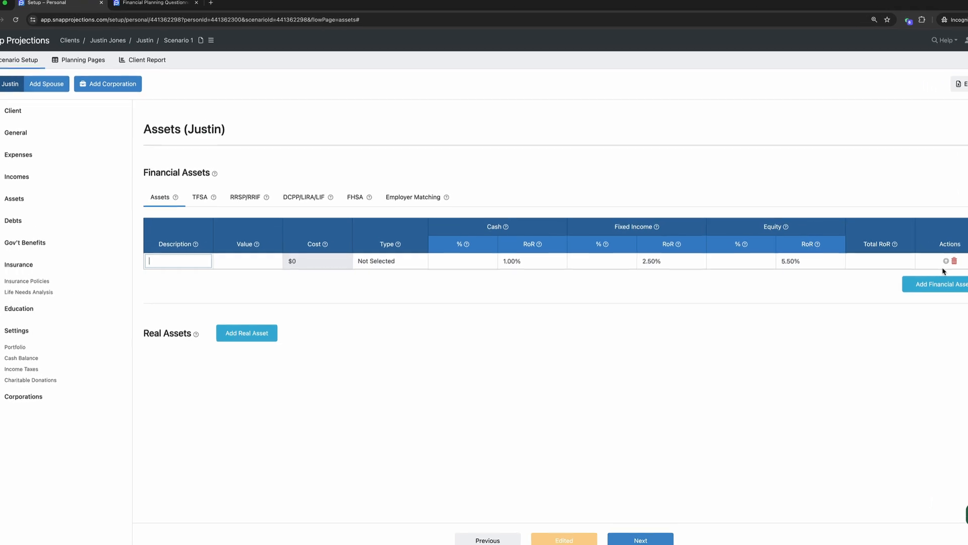
{"action": "type", "text": "RRS"}
{"action": "type", "text": "P"}
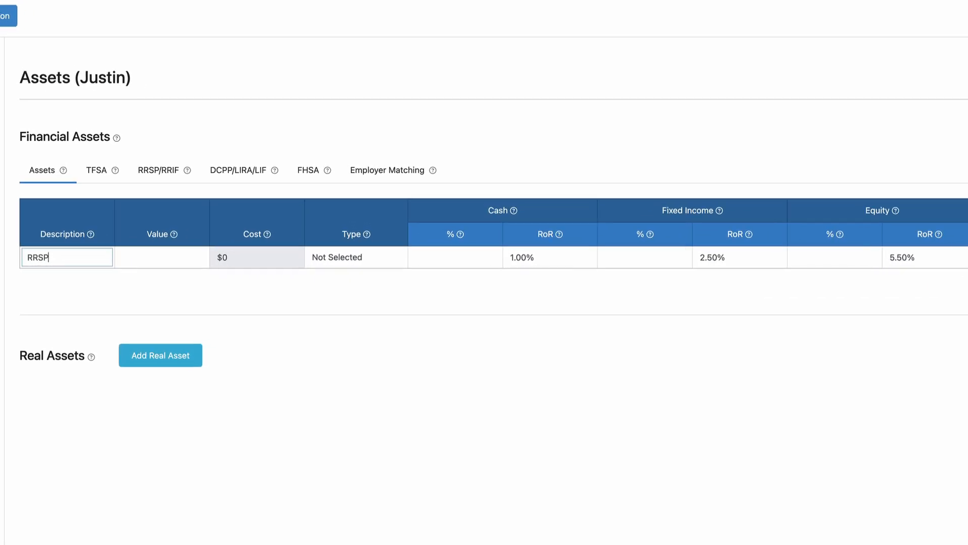
{"action": "key", "text": "Tab"}
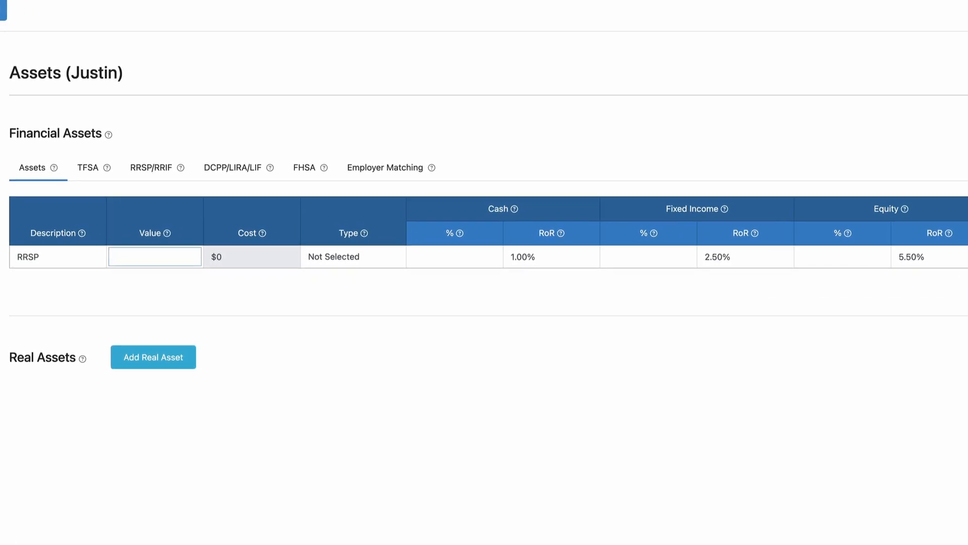
{"action": "type", "text": "185000"}
{"action": "key", "text": "Tab"}
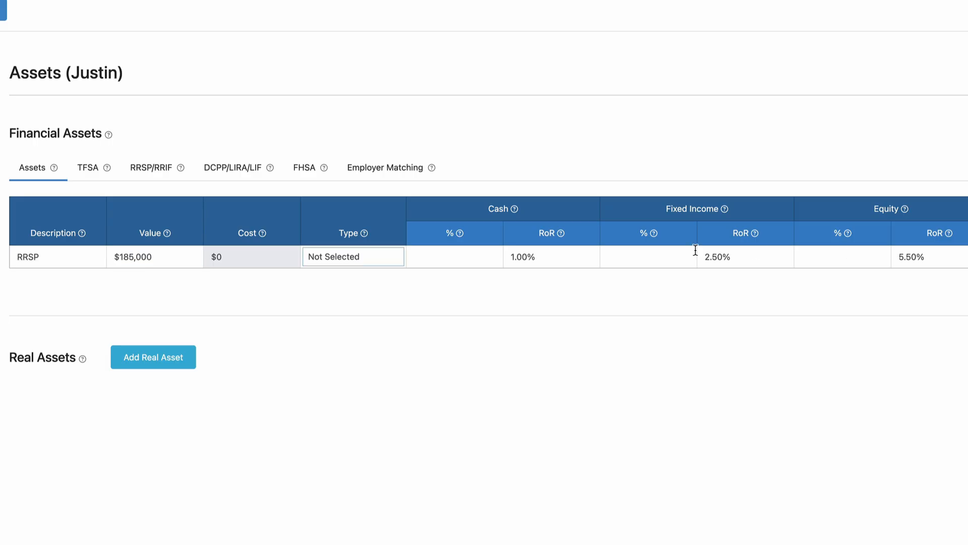
{"action": "left_click", "coordinate": [371, 258]}
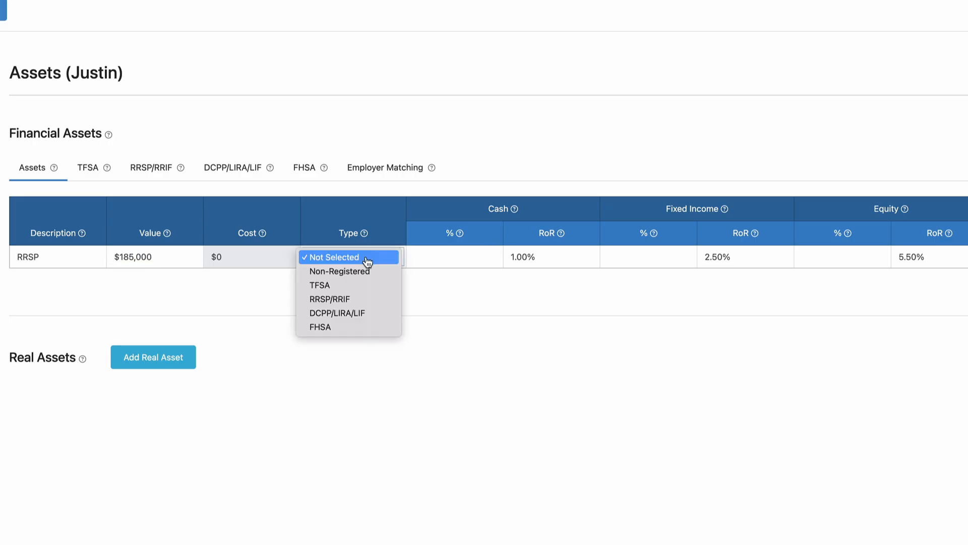
{"action": "left_click", "coordinate": [371, 299]}
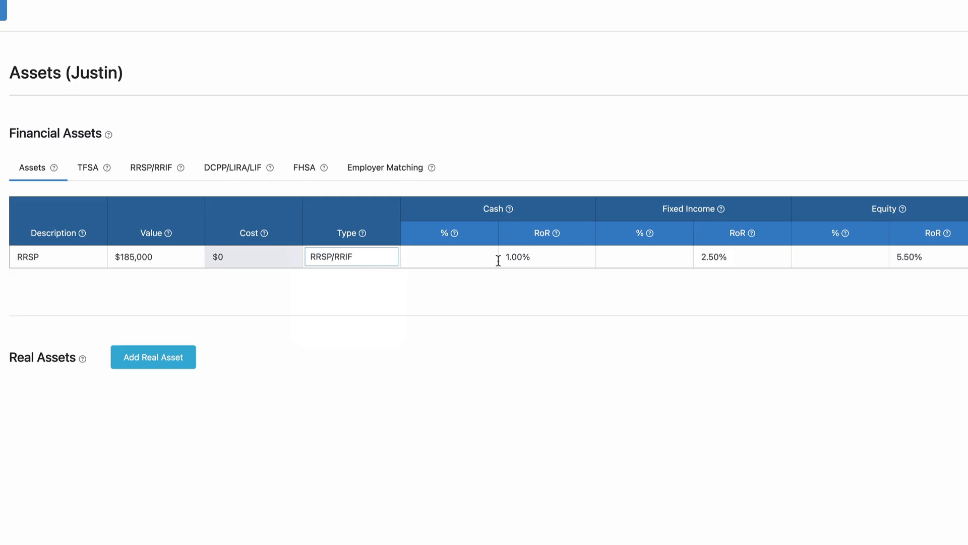
Step: Allocate the RRSP asset 40% to fixed income and 60% to equity
{"action": "left_click", "coordinate": [643, 258]}
{"action": "type", "text": "40"}
{"action": "key", "text": "Tab"}
{"action": "key", "text": "Tab"}
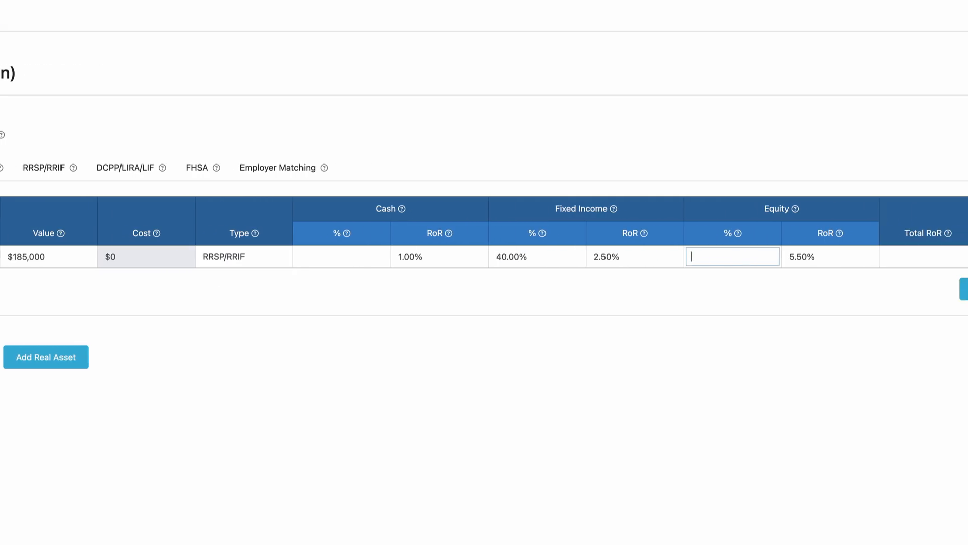
{"action": "type", "text": "6"}
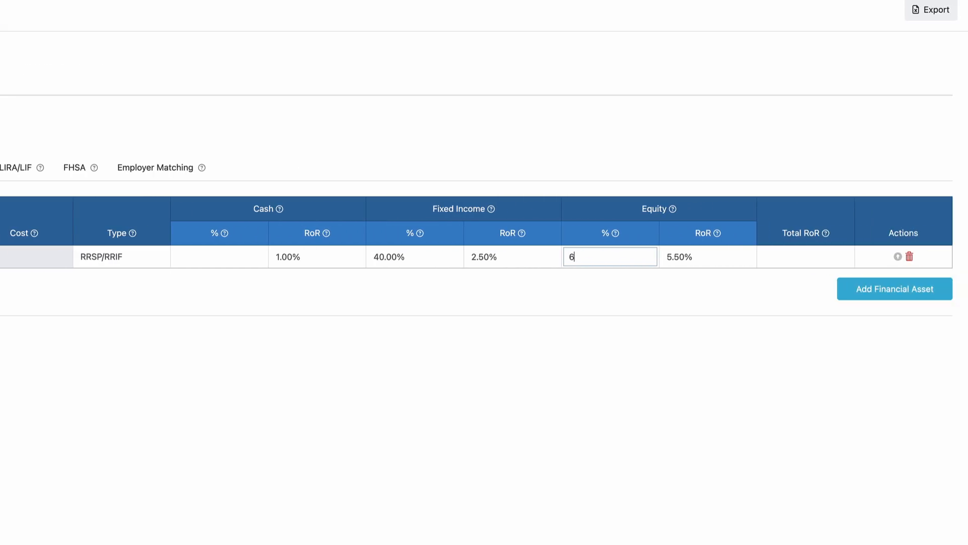
{"action": "type", "text": "0"}
{"action": "key", "text": "Tab"}
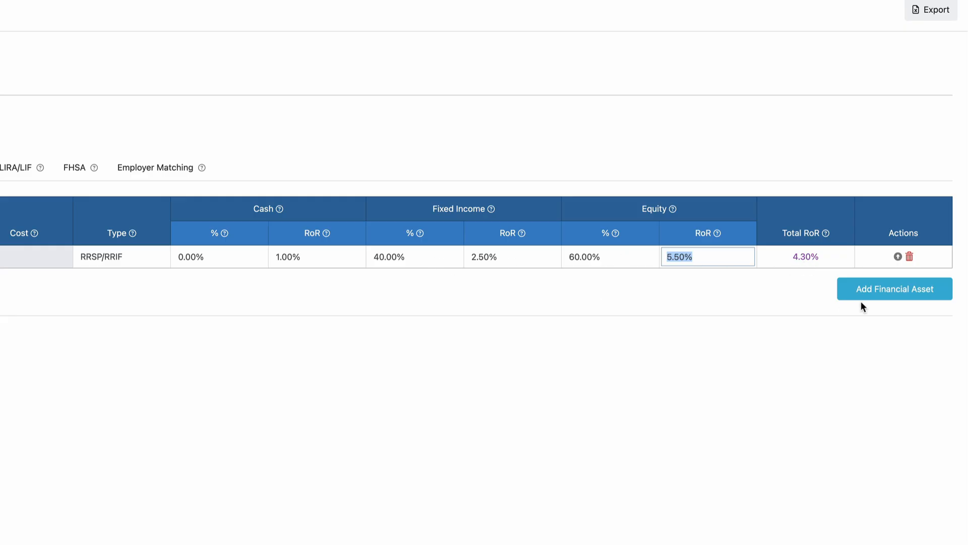
Step: Add a second financial asset described as TFSA with a value of $100,000 and the type TFSA
{"action": "left_click", "coordinate": [888, 292]}
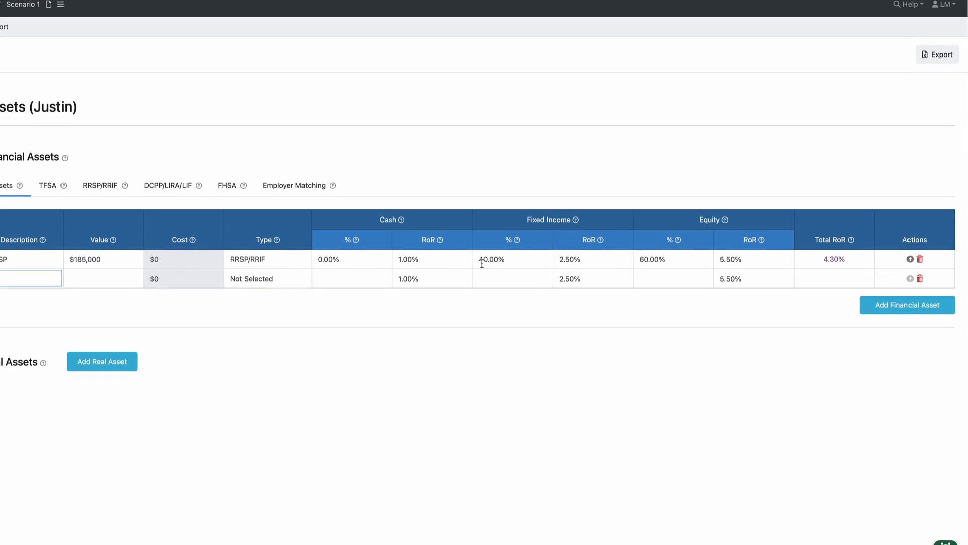
{"action": "left_click", "coordinate": [580, 278]}
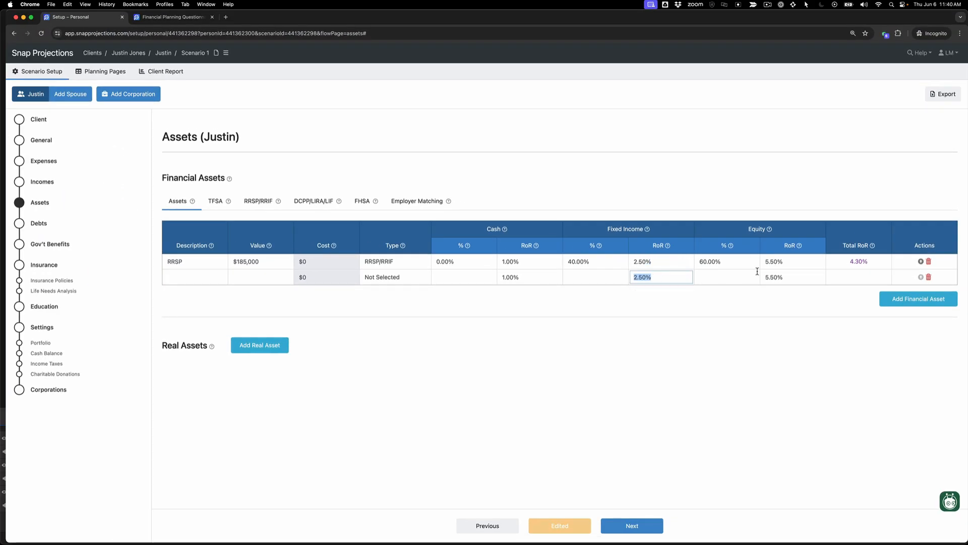
{"action": "left_click", "coordinate": [785, 277]}
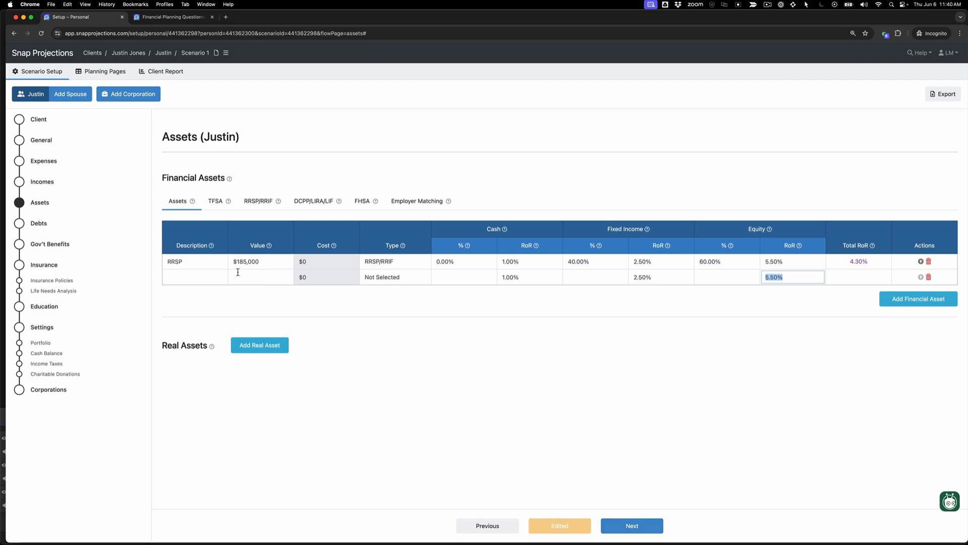
{"action": "left_click", "coordinate": [191, 275]}
{"action": "type", "text": "TFSA"}
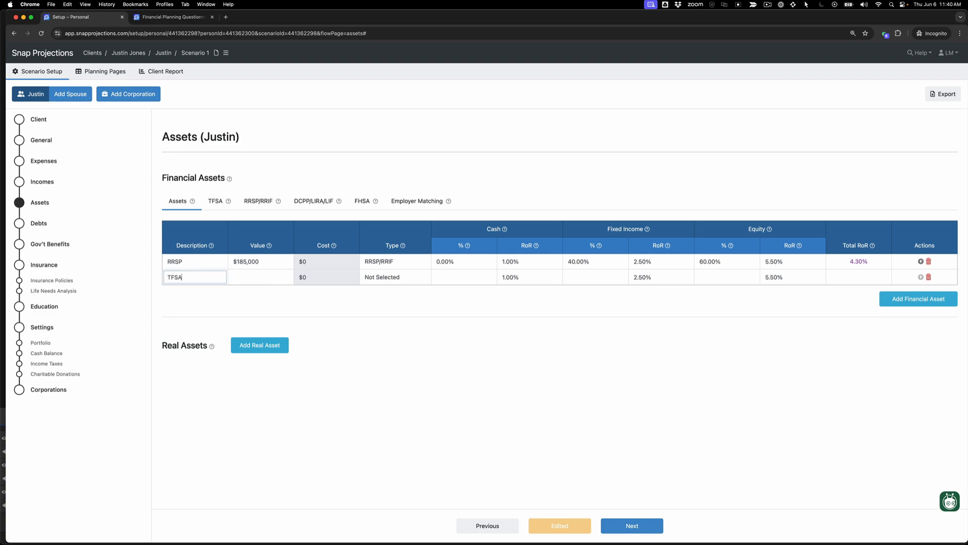
{"action": "key", "text": "Tab"}
{"action": "type", "text": "10000"}
{"action": "key", "text": "Tab"}
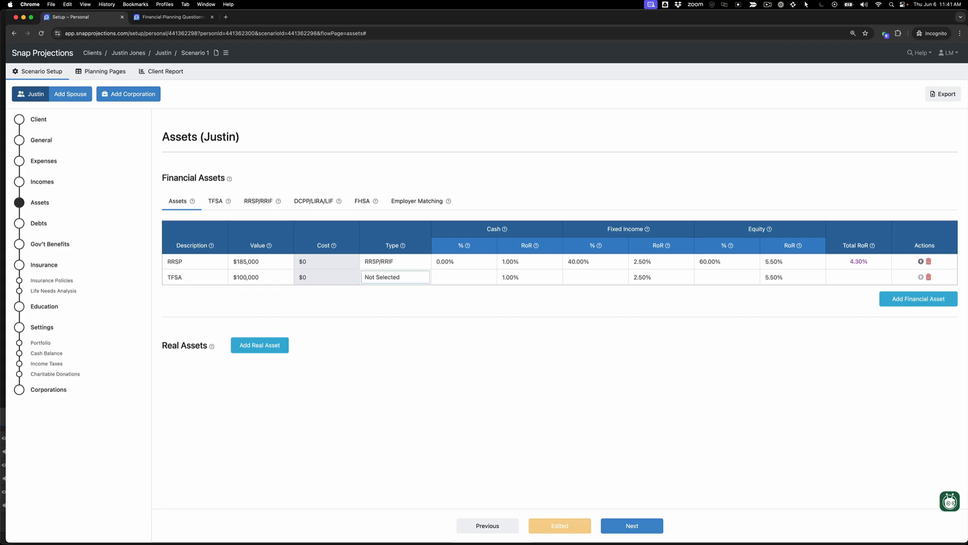
{"action": "key", "text": "t"}
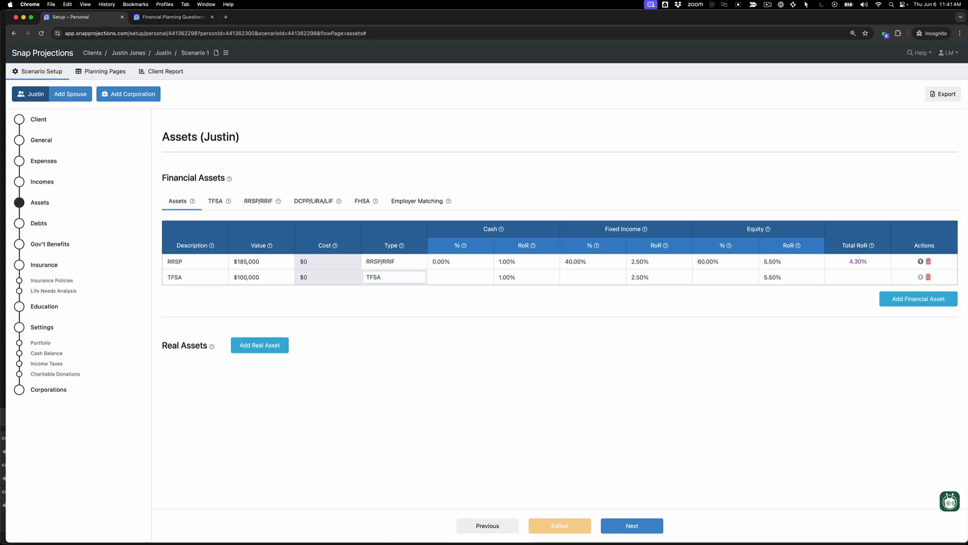
Step: Allocate the TFSA asset 40% to fixed income and 60% to equity
{"action": "key", "text": "Tab"}
{"action": "key", "text": "Tab"}
{"action": "key", "text": "Tab"}
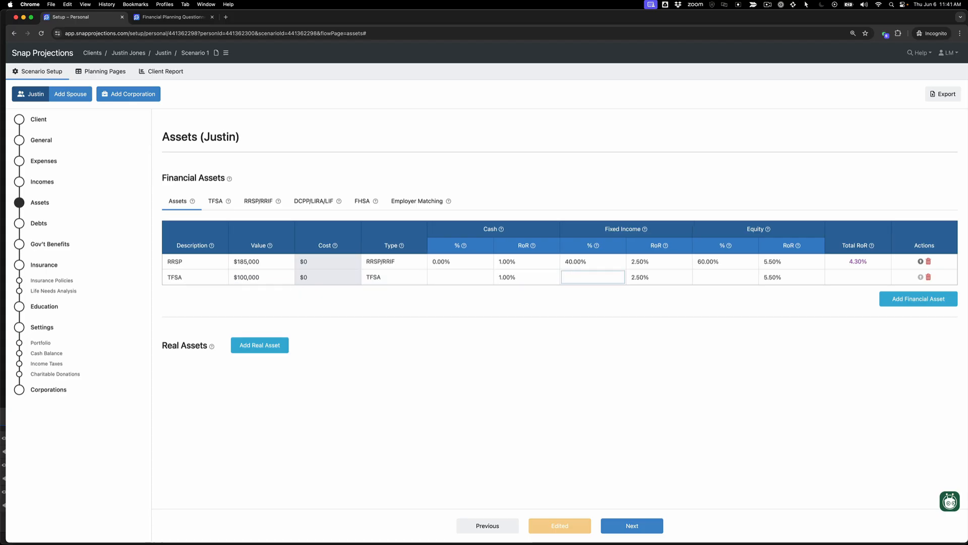
{"action": "type", "text": "40"}
{"action": "key", "text": "Tab"}
{"action": "key", "text": "Tab"}
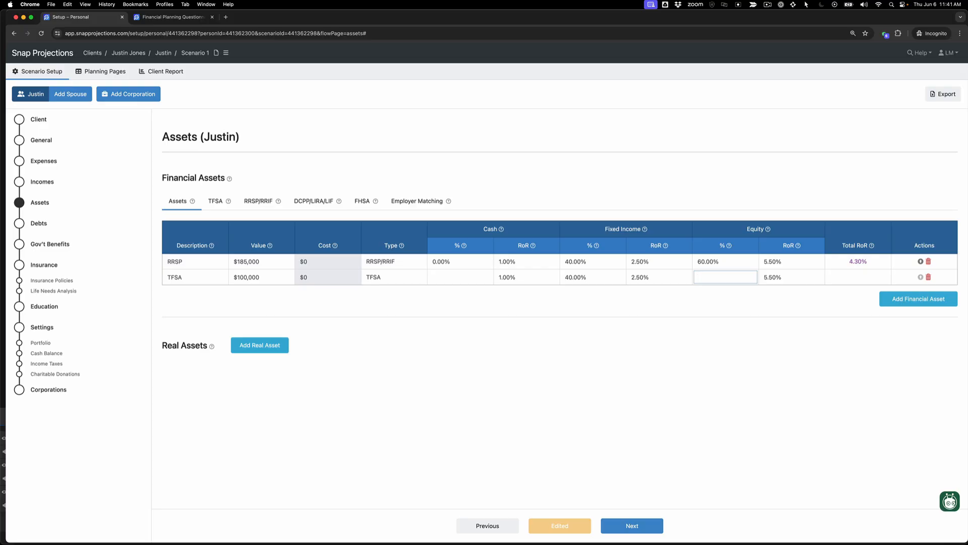
{"action": "type", "text": "60"}
{"action": "key", "text": "Tab"}
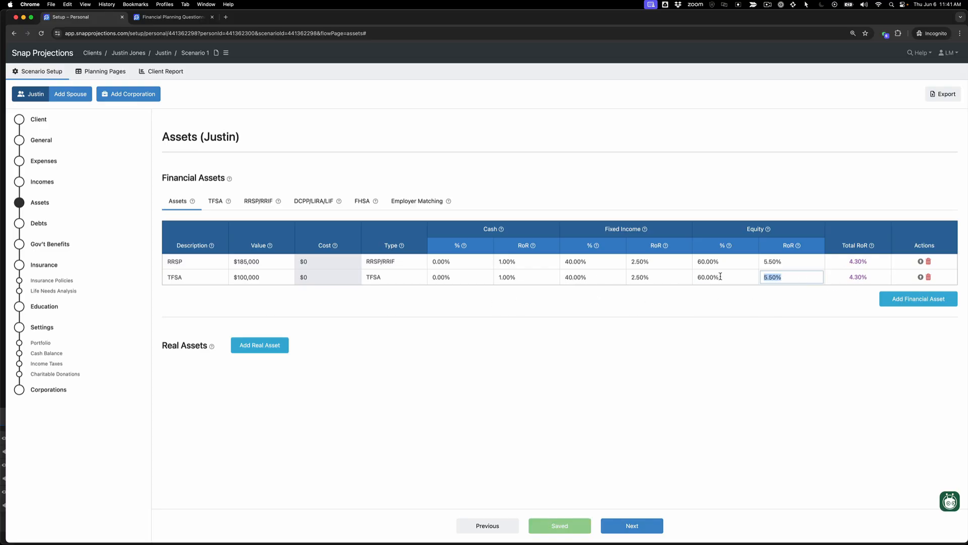
Step: Add a third financial asset described as Non Reg with a value of $18,000 and the type Non-Registered
{"action": "left_click", "coordinate": [898, 301]}
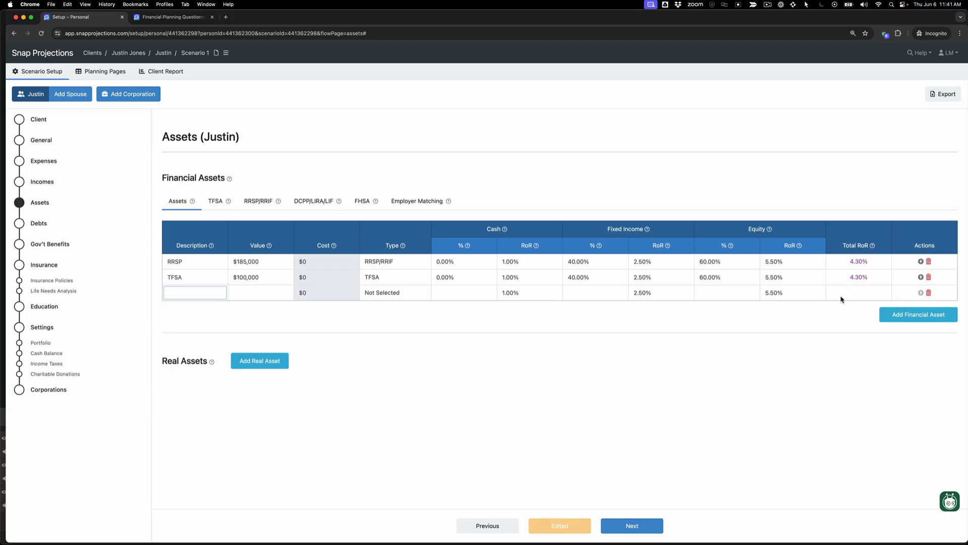
{"action": "type", "text": "15000"}
{"action": "key", "text": "BackSpace"}
{"action": "key", "text": "BackSpace"}
{"action": "key", "text": "BackSpace"}
{"action": "key", "text": "BackSpace"}
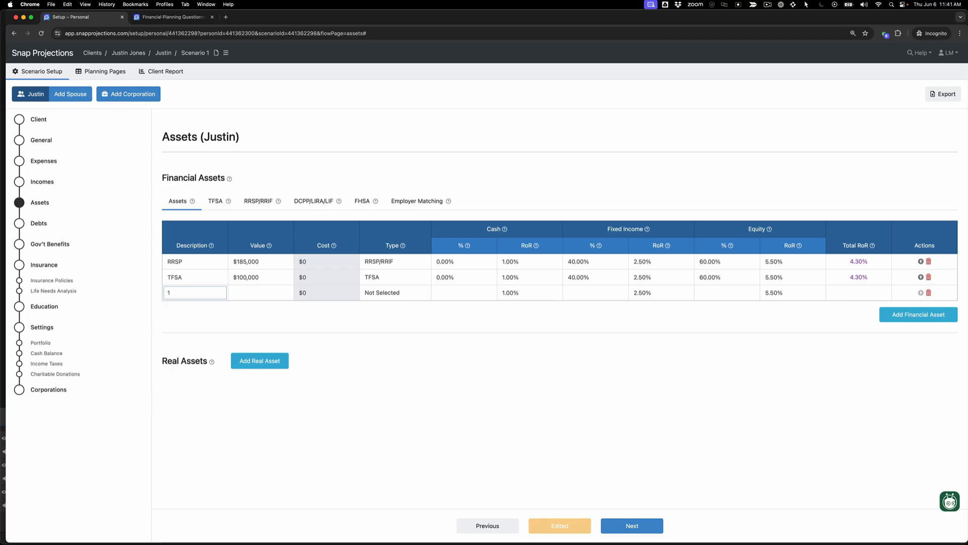
{"action": "key", "text": "BackSpace"}
{"action": "type", "text": "Non Reg"}
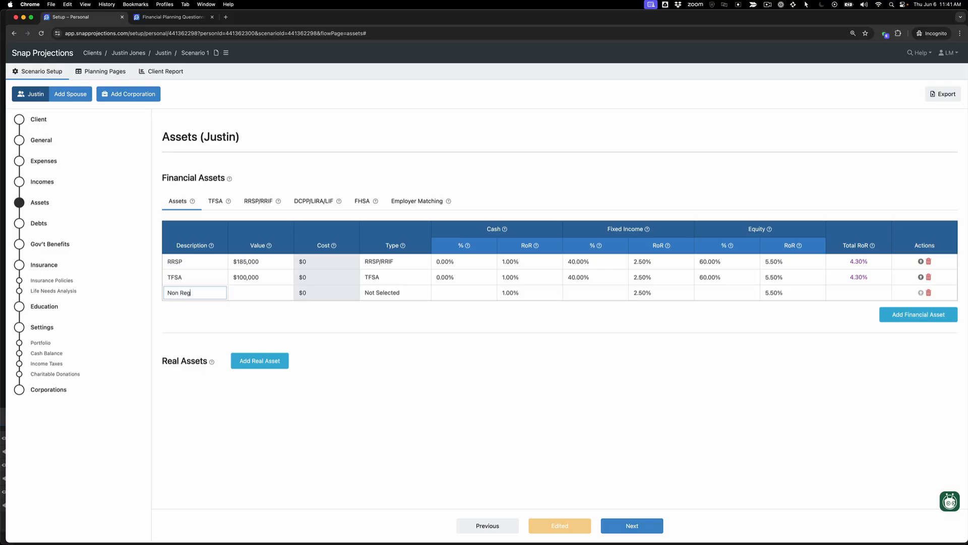
{"action": "key", "text": "Tab"}
{"action": "type", "text": "180000"}
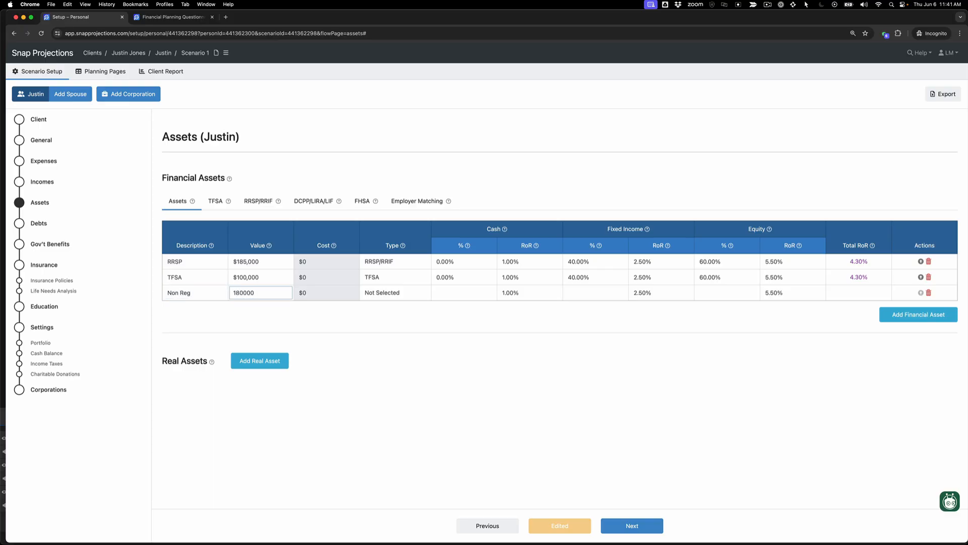
{"action": "key", "text": "BackSpace"}
{"action": "key", "text": "Tab"}
{"action": "key", "text": "n"}
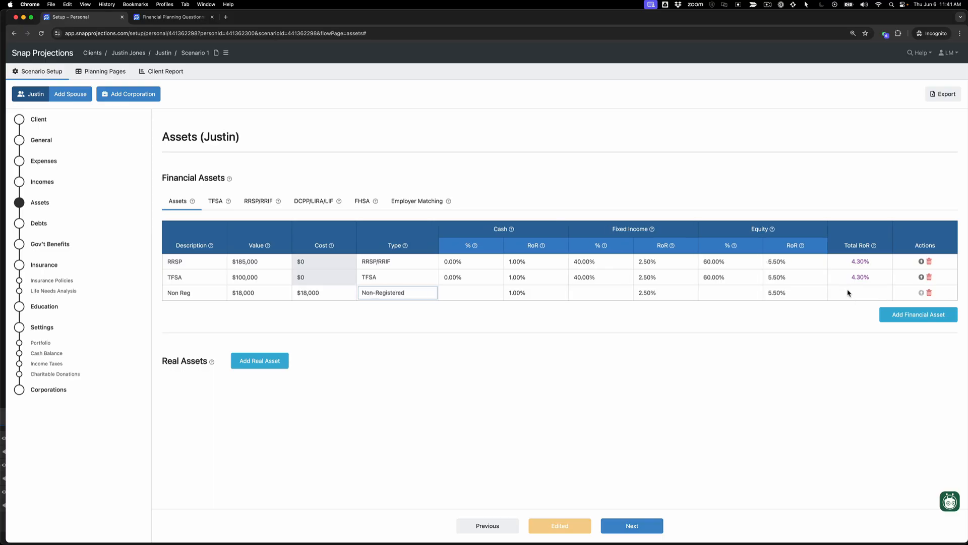
Step: Allocate the Non Reg asset 100% to cash
{"action": "left_click", "coordinate": [459, 296]}
{"action": "type", "text": "100"}
{"action": "key", "text": "Tab"}
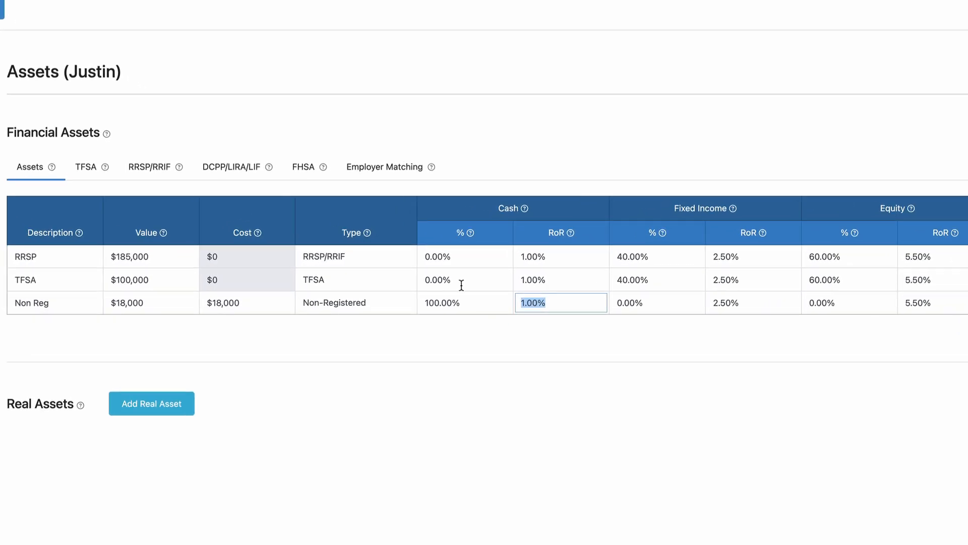
Step: Check the TFSA contribution room for 2024, and set the RRSP contribution room for 2024 to $37,400
{"action": "left_click", "coordinate": [86, 174]}
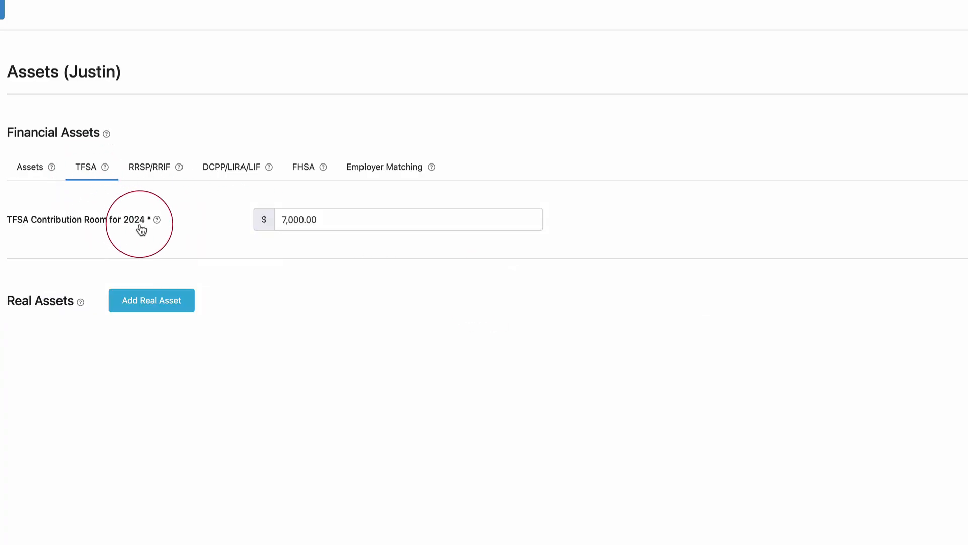
{"action": "mouse_move", "coordinate": [156, 222]}
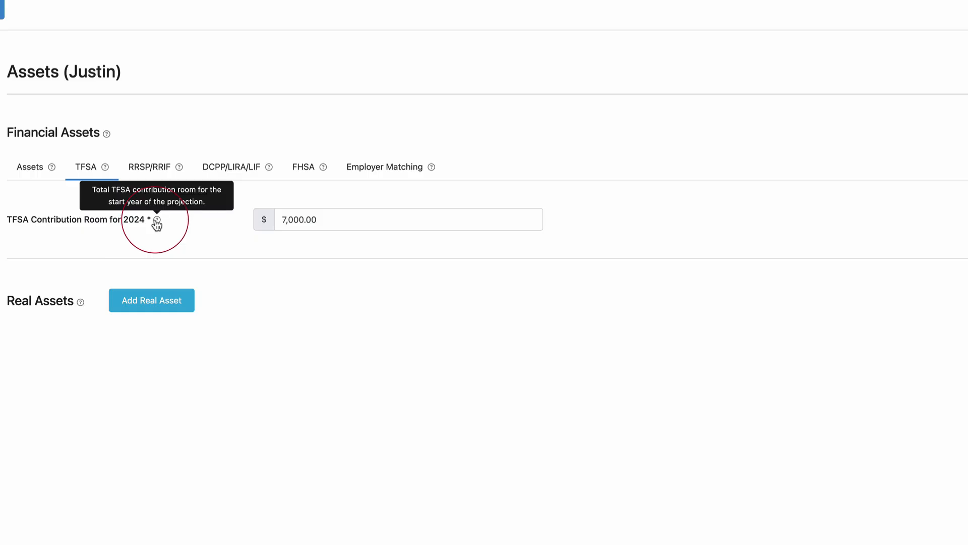
{"action": "left_click", "coordinate": [160, 172]}
{"action": "left_click", "coordinate": [337, 222]}
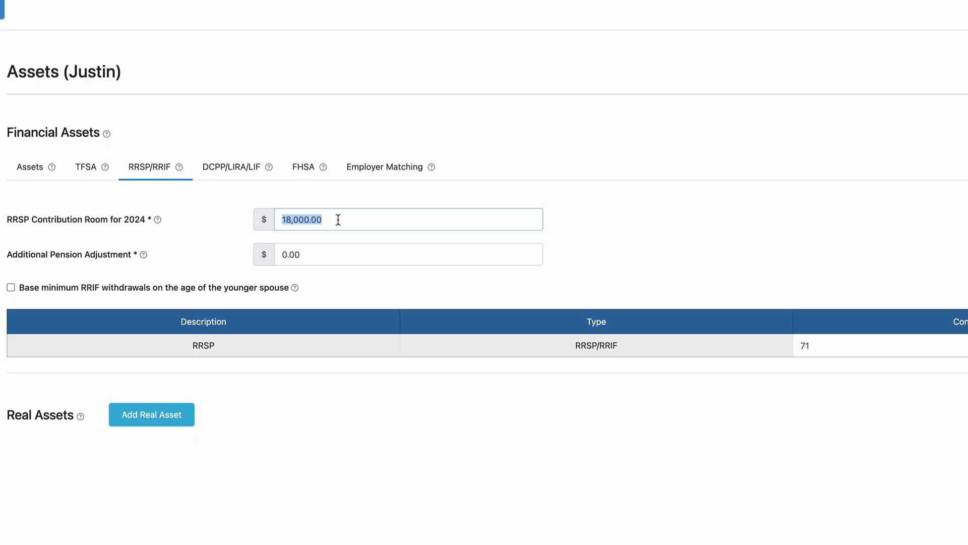
{"action": "type", "text": "37400"}
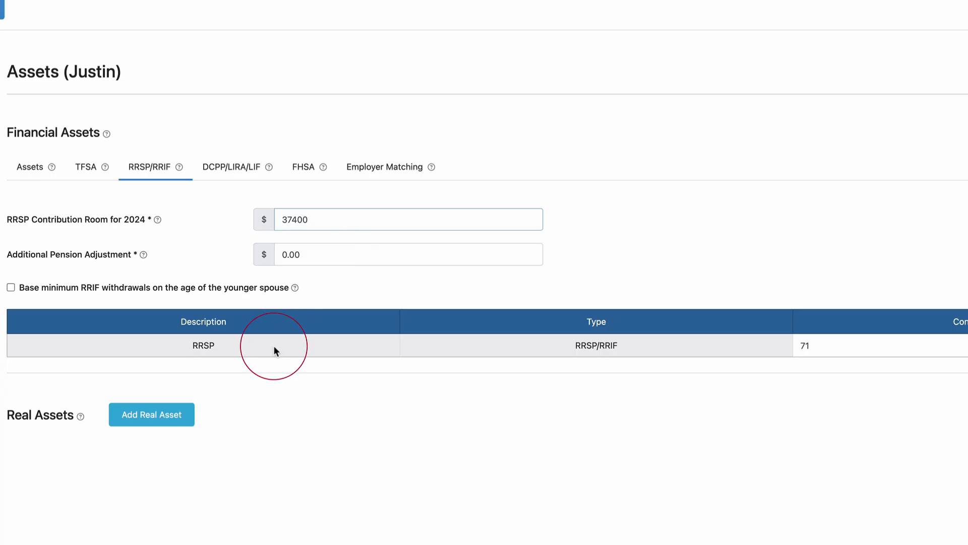
{"action": "left_click", "coordinate": [843, 346]}
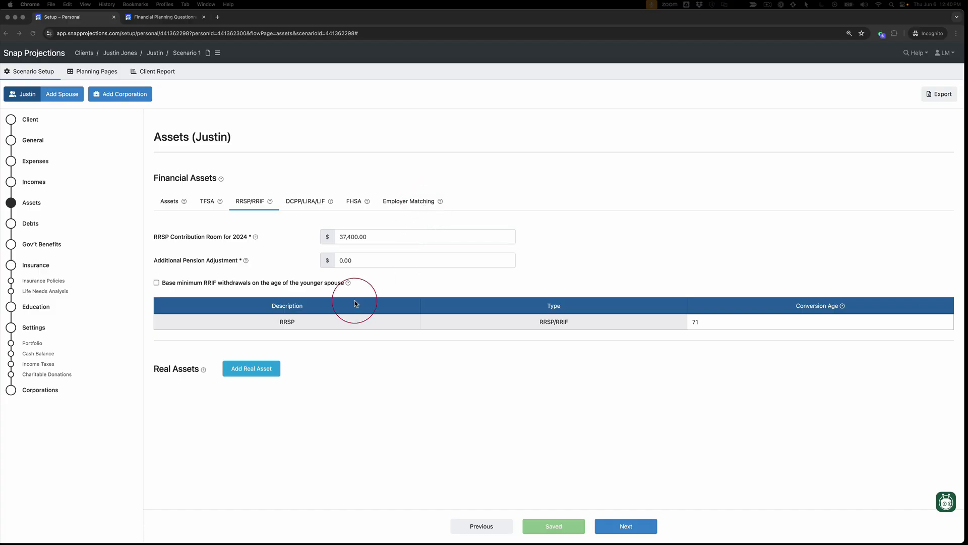
Step: Add a real asset described as House with a value of $600,000, keeping the default cost, appreciation and capital gain tax settings
{"action": "left_click", "coordinate": [234, 370]}
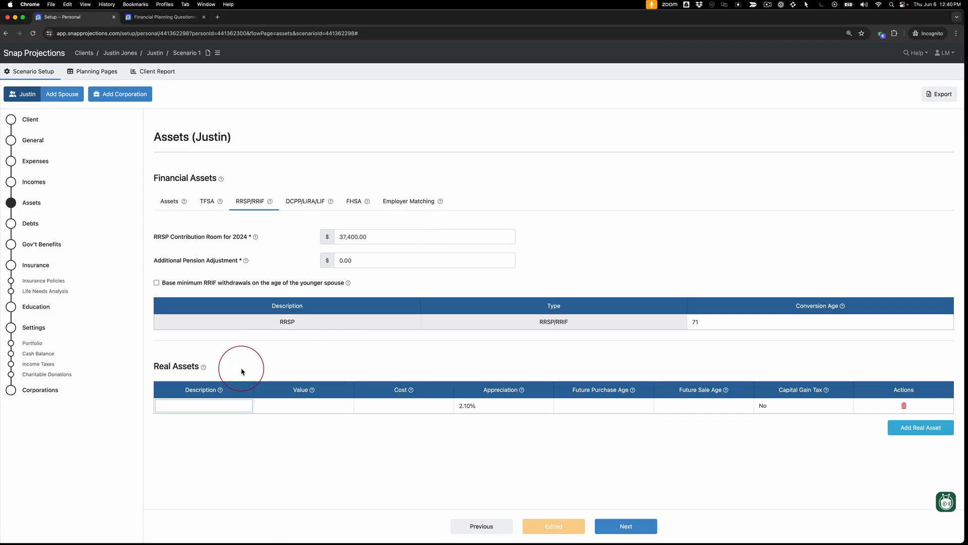
{"action": "type", "text": "House"}
{"action": "key", "text": "Tab"}
{"action": "type", "text": "600000"}
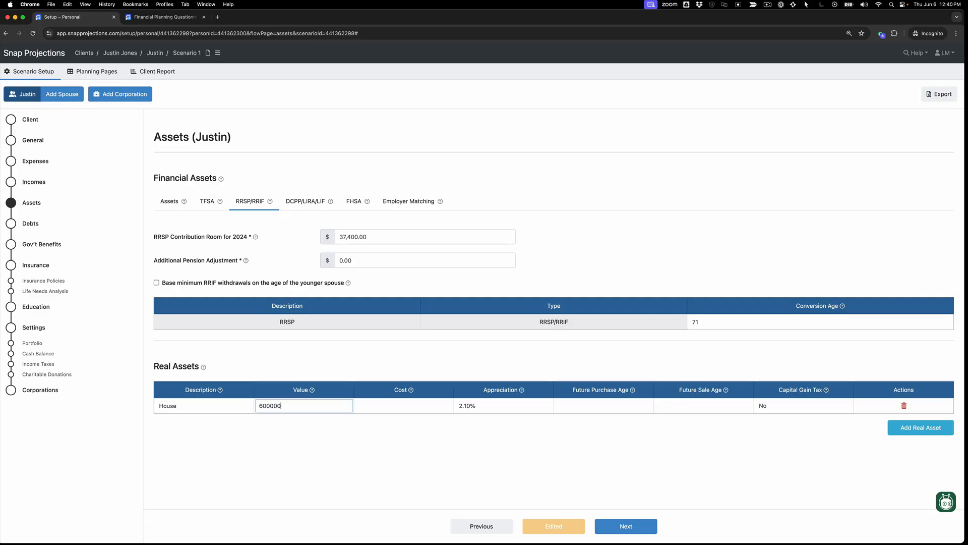
{"action": "key", "text": "Tab"}
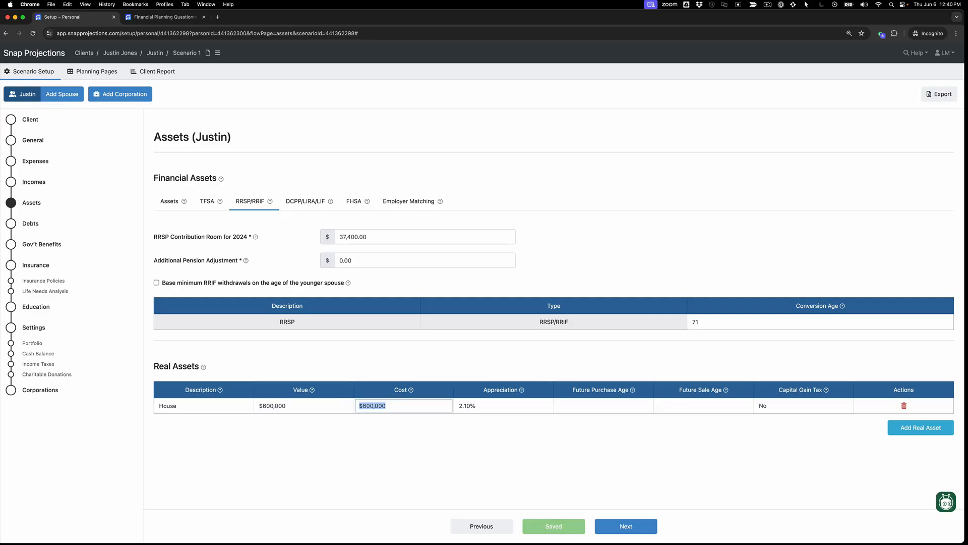
{"action": "key", "text": "Tab"}
{"action": "key", "text": "Tab"}
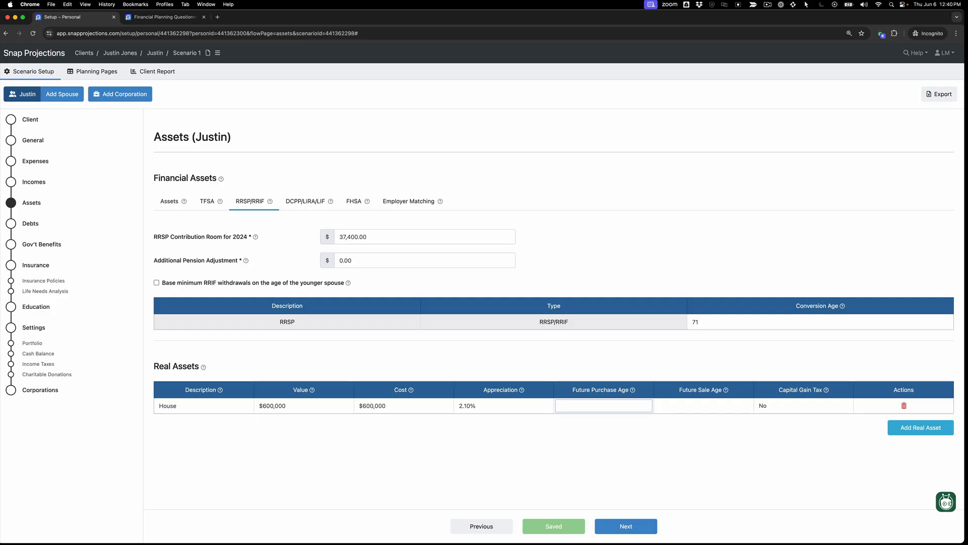
{"action": "key", "text": "Tab"}
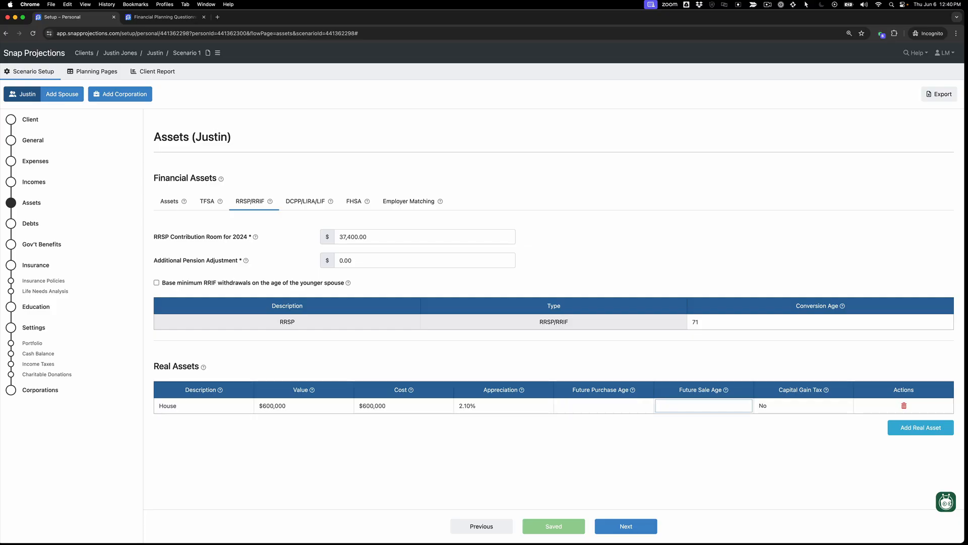
{"action": "key", "text": "Tab"}
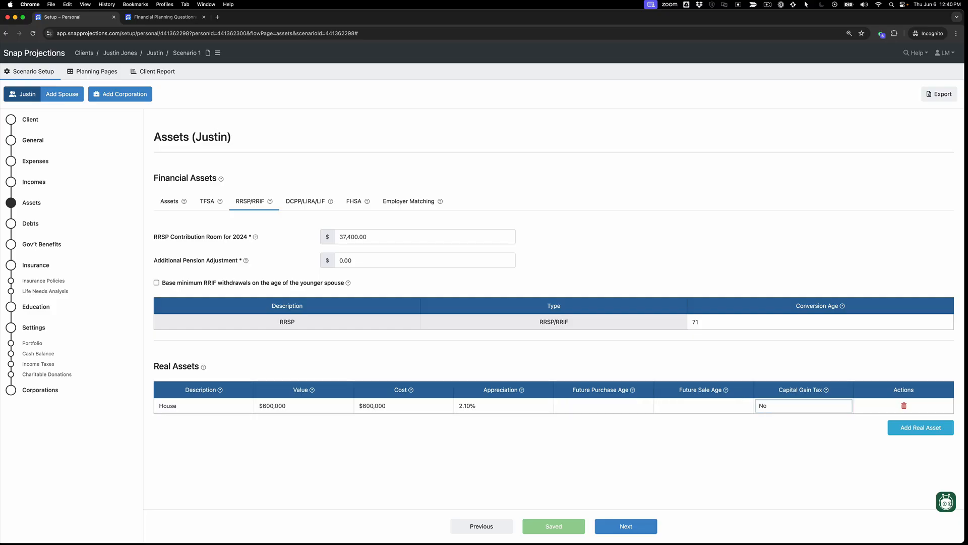
Step: Add a debt described as Mortgage with a balance of $90,000 and an interest rate of 5%
{"action": "left_click", "coordinate": [30, 224]}
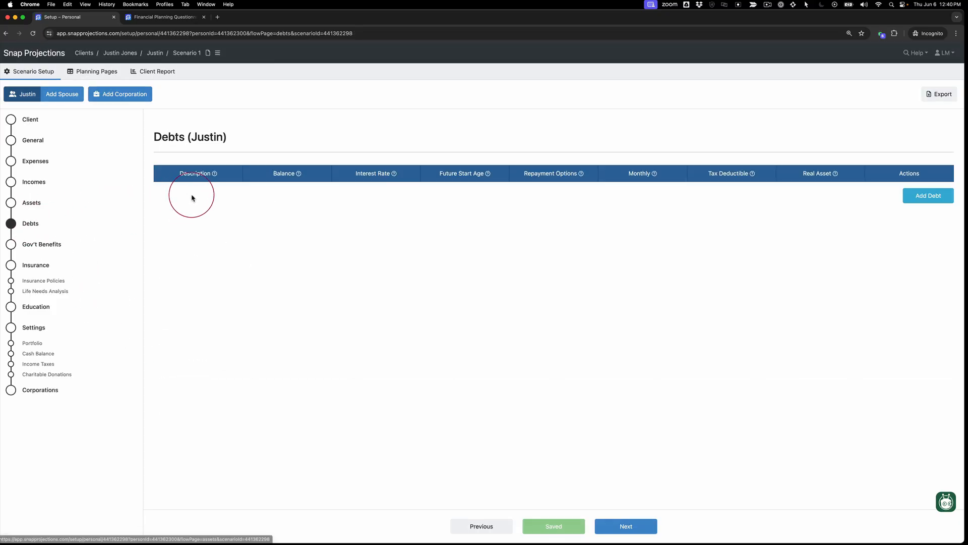
{"action": "left_click", "coordinate": [928, 196]}
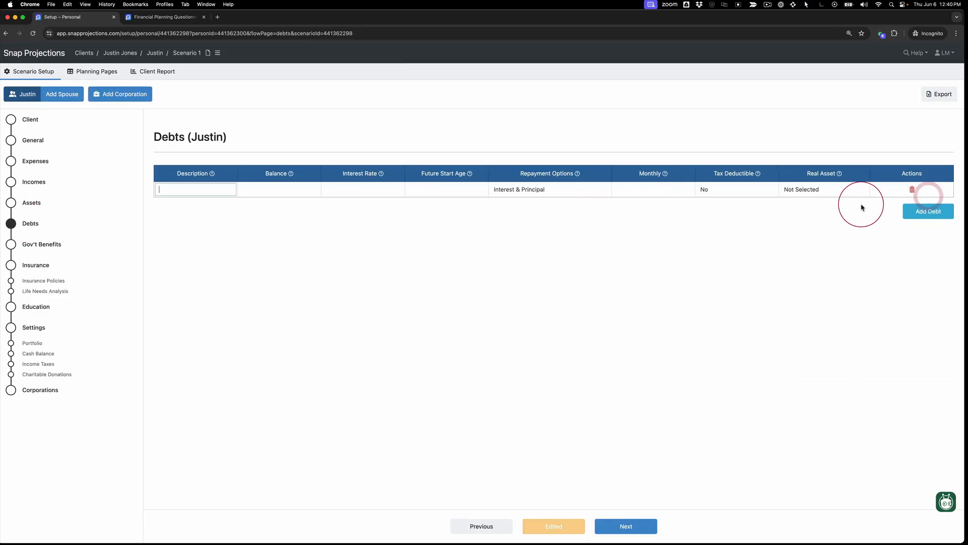
{"action": "type", "text": "Mortgage"}
{"action": "key", "text": "Tab"}
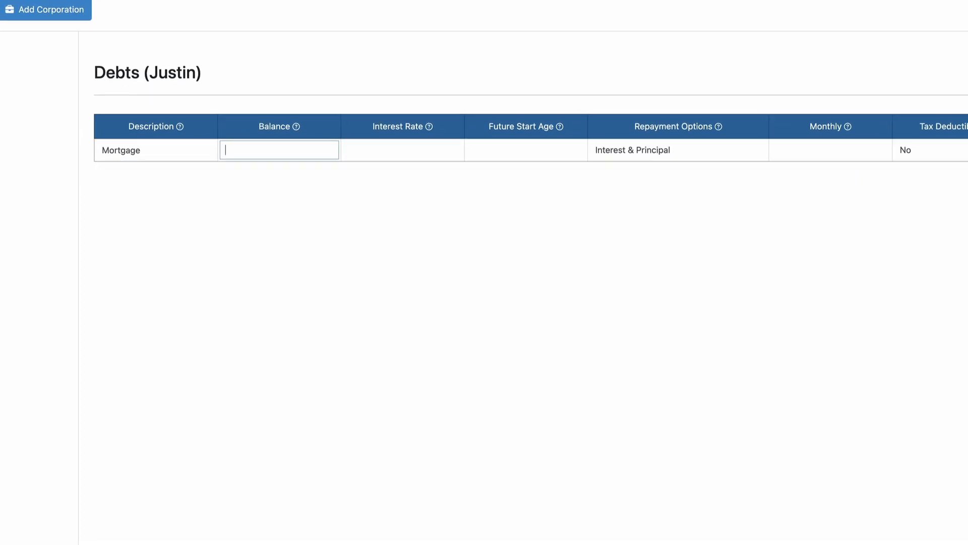
{"action": "type", "text": "90000"}
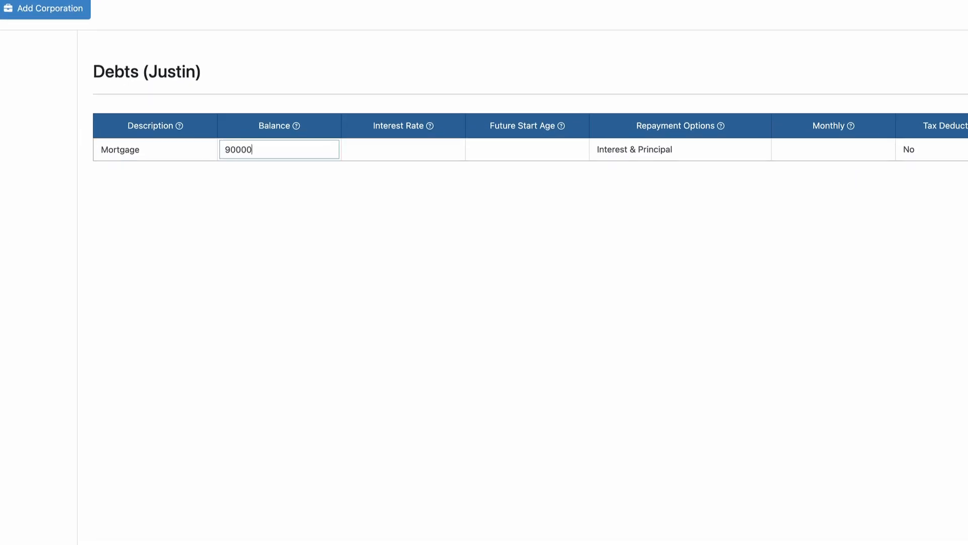
{"action": "key", "text": "Tab"}
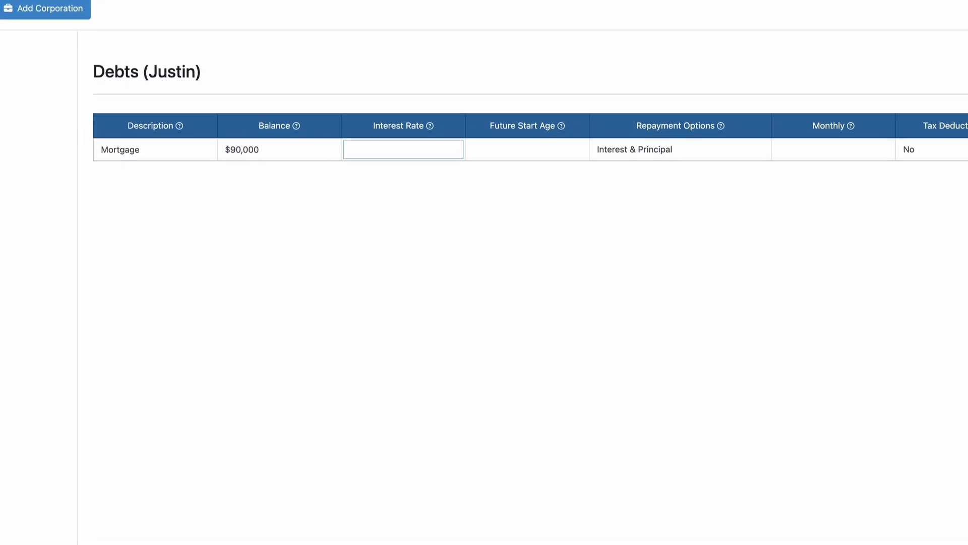
{"action": "type", "text": "5"}
{"action": "key", "text": "Tab"}
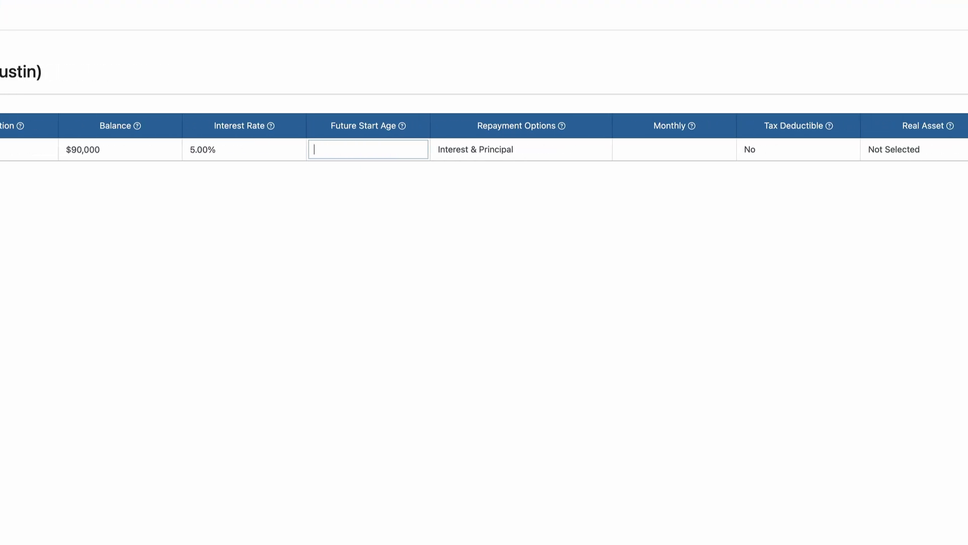
{"action": "key", "text": "Tab"}
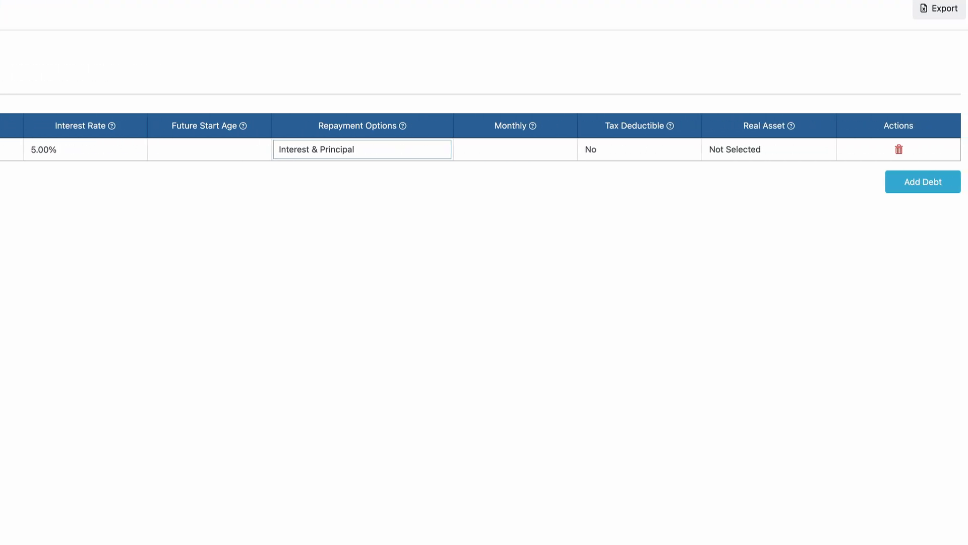
Step: Keep the mortgage repayment as Interest & Principal, set its monthly payment to $900 and link it to the House asset
{"action": "left_click", "coordinate": [426, 157]}
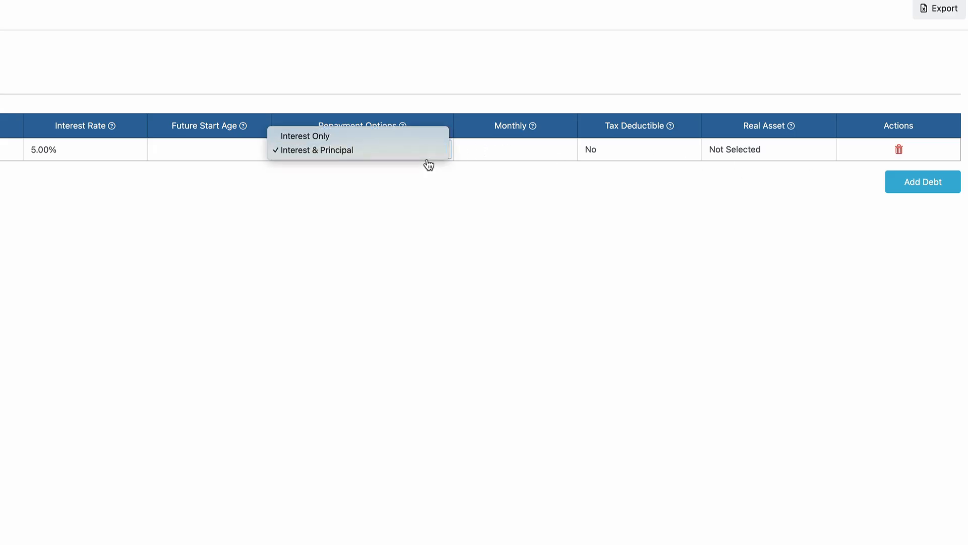
{"action": "left_click", "coordinate": [446, 150]}
{"action": "left_click", "coordinate": [554, 148]}
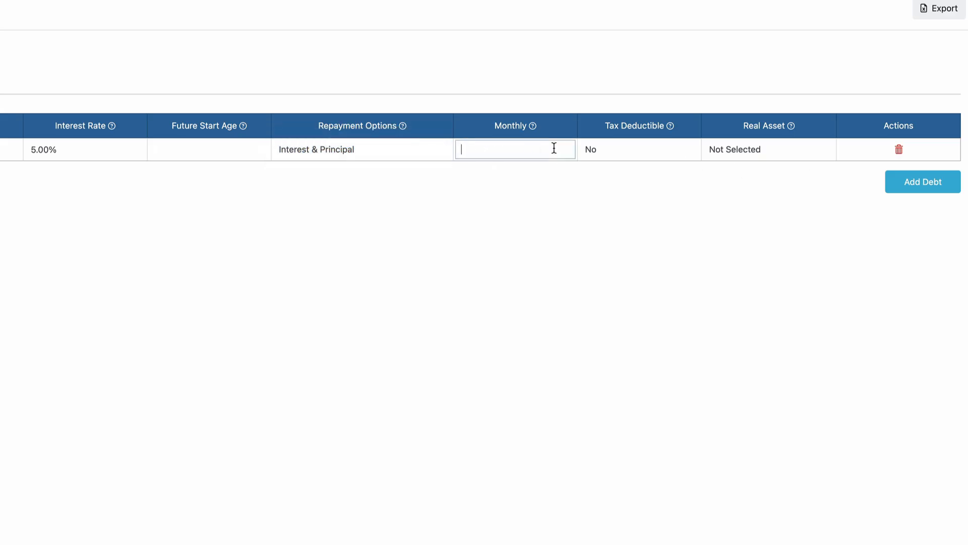
{"action": "type", "text": "900.0"}
{"action": "key", "text": "BackSpace"}
{"action": "key", "text": "Tab"}
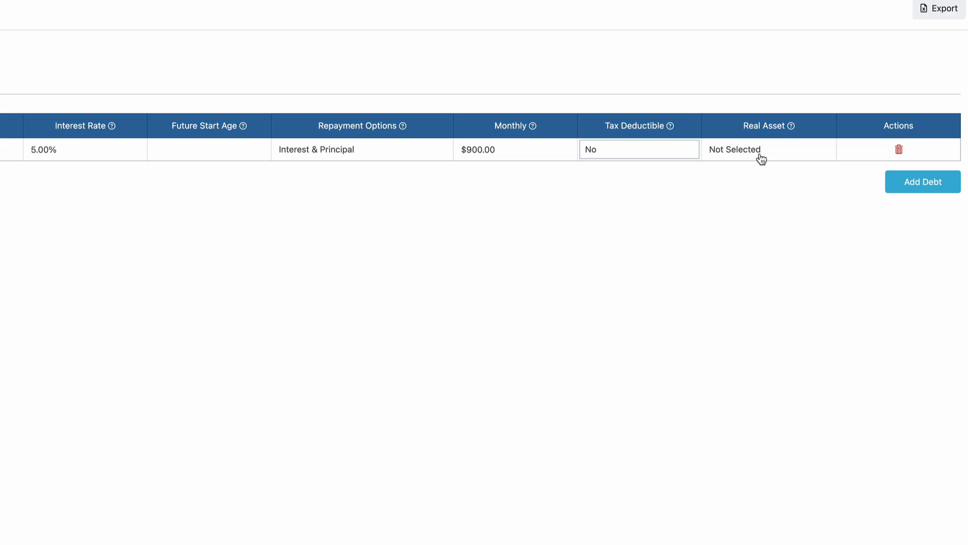
{"action": "left_click", "coordinate": [779, 157]}
{"action": "left_click", "coordinate": [778, 166]}
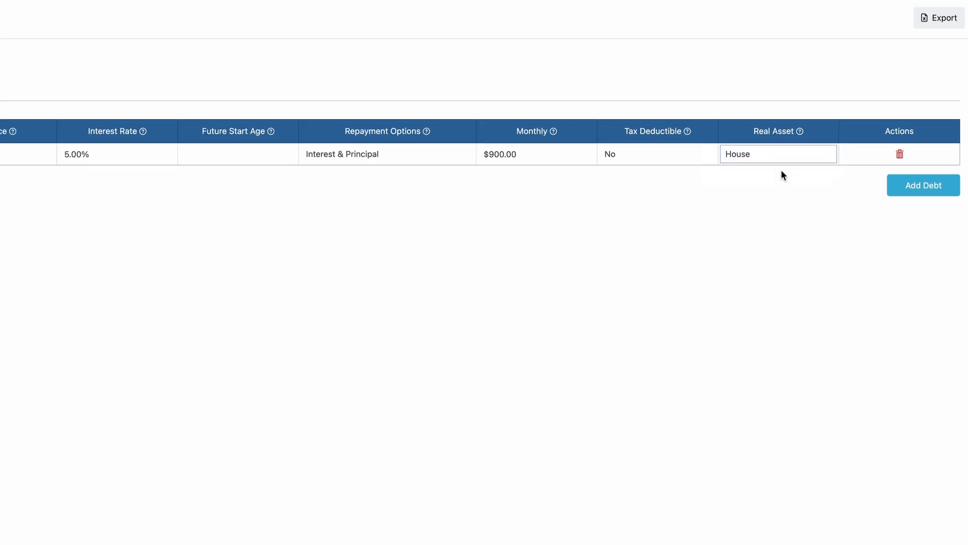
Step: Set the CPP percentage of maximum at age 65 to 90% in the government benefits setup
{"action": "left_click", "coordinate": [54, 234]}
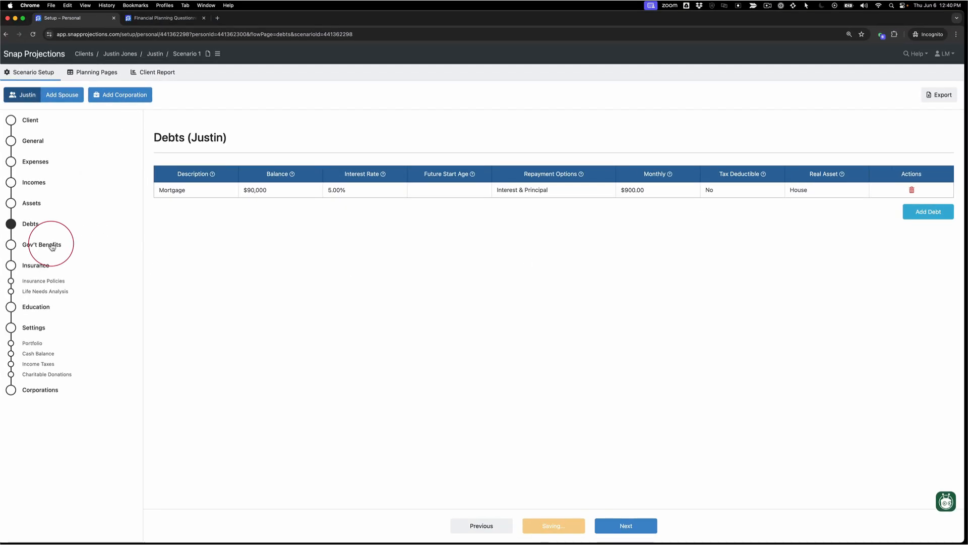
{"action": "left_click", "coordinate": [53, 244]}
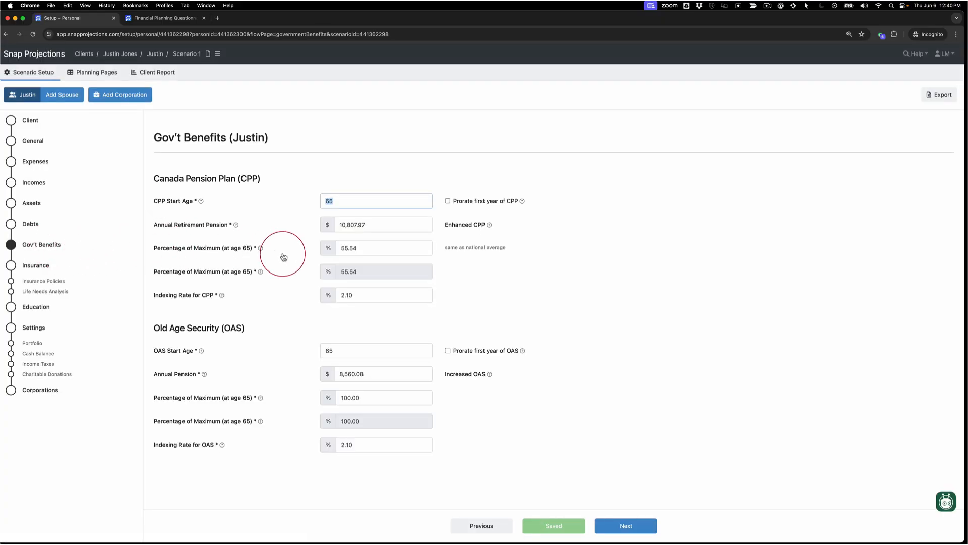
{"action": "left_click", "coordinate": [387, 249]}
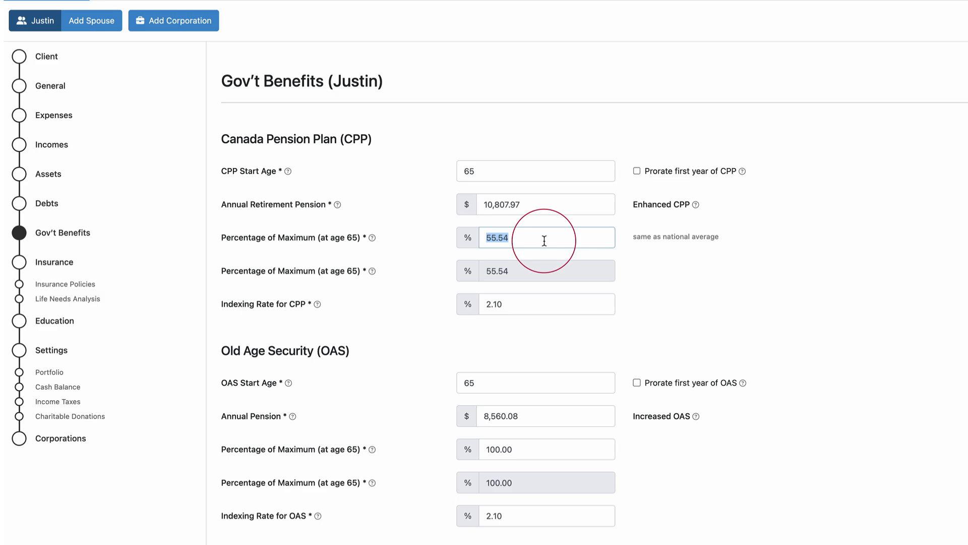
{"action": "type", "text": "90"}
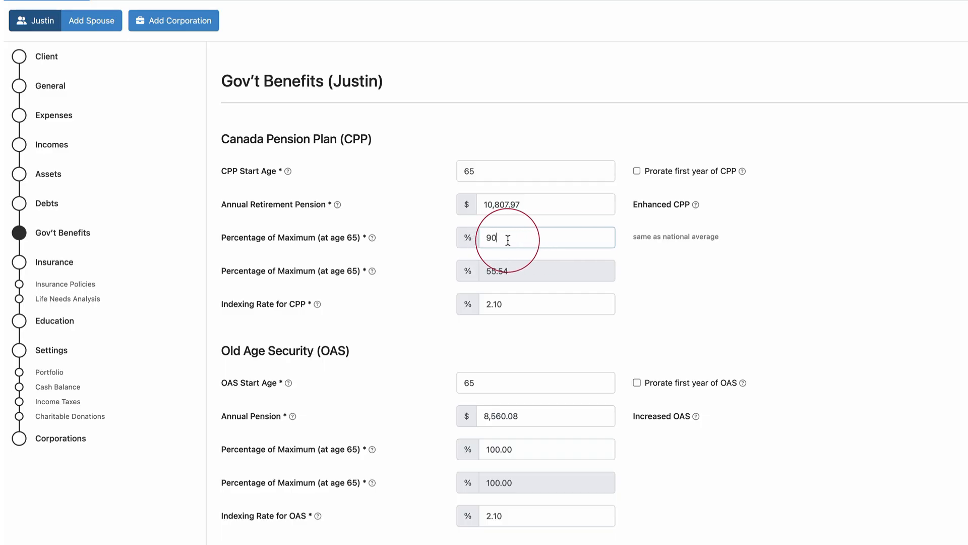
{"action": "left_click", "coordinate": [428, 237]}
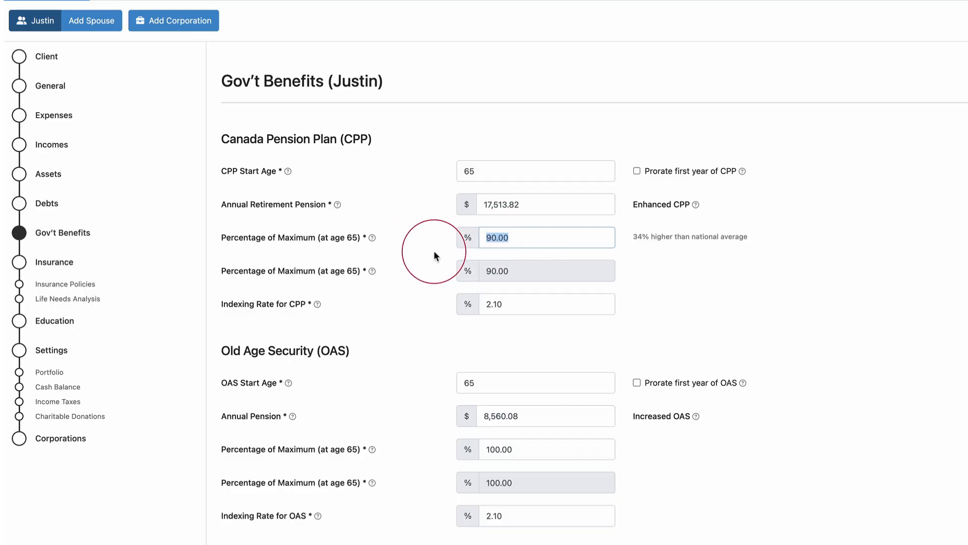
Step: Review the CPP annual pension, CPP start age and OAS percentage of maximum, and open the scenario's planning pages
{"action": "left_click", "coordinate": [537, 203]}
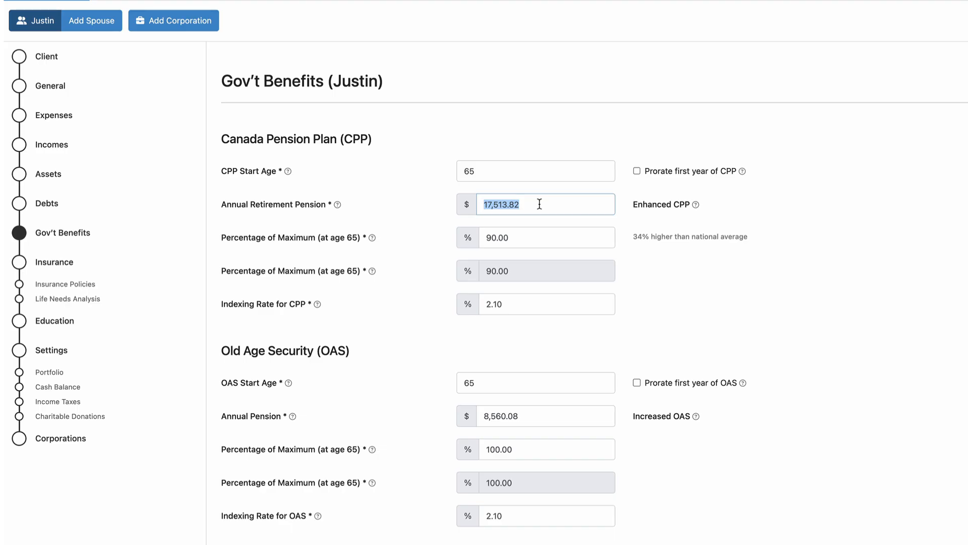
{"action": "left_click", "coordinate": [525, 171]}
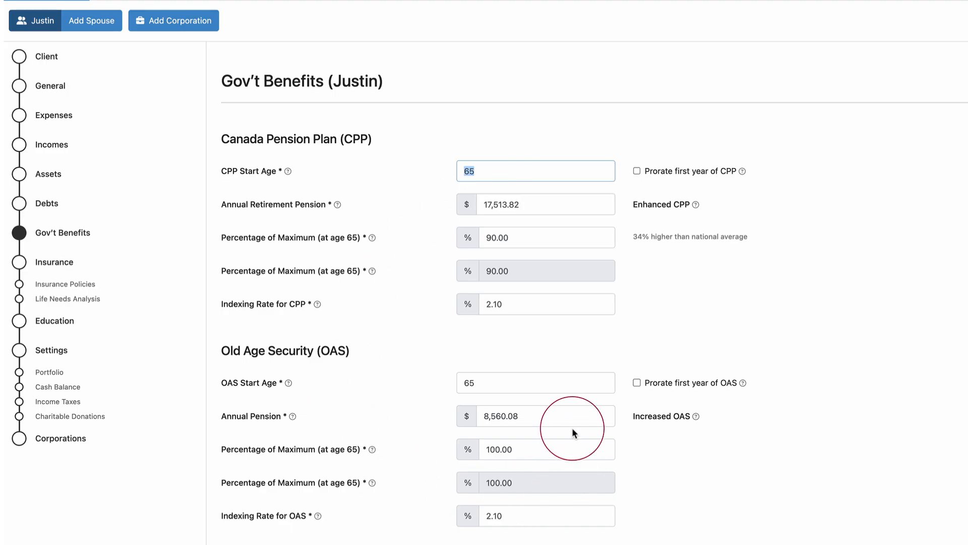
{"action": "left_click", "coordinate": [550, 453]}
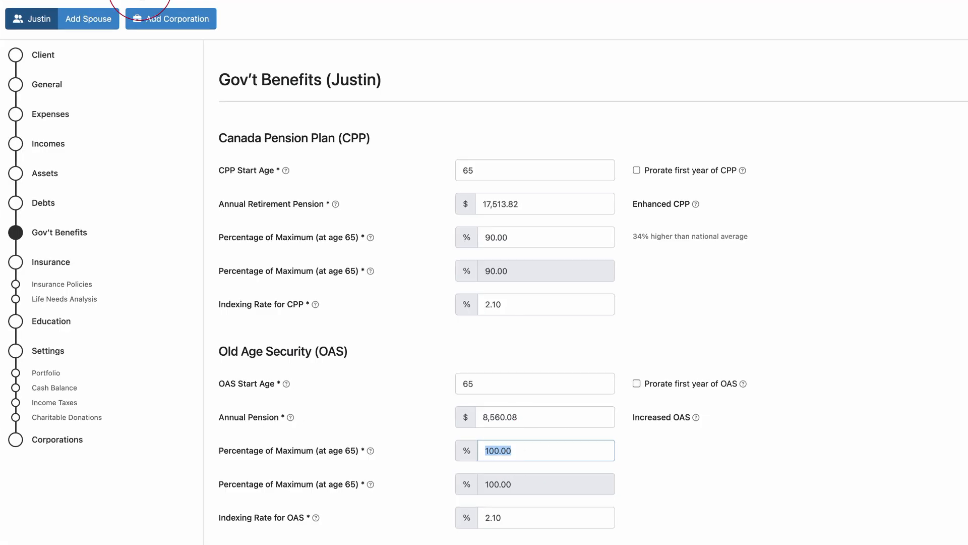
{"action": "left_click", "coordinate": [130, 7]}
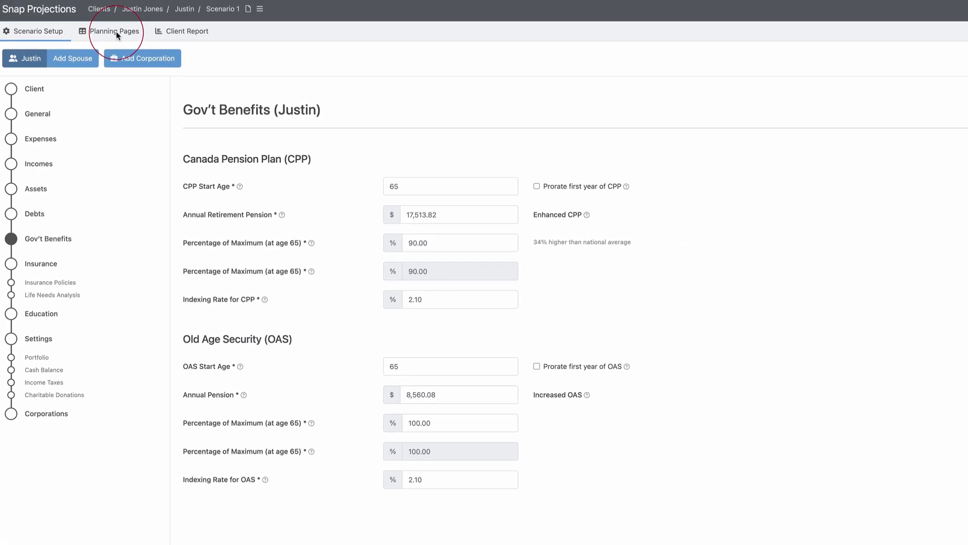